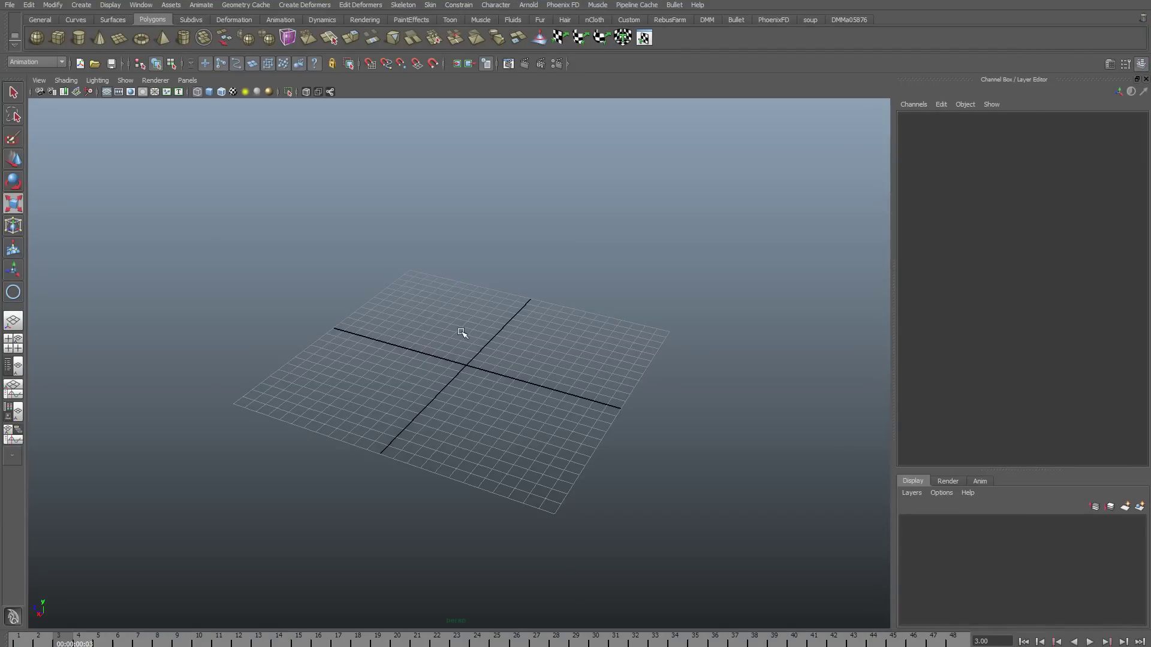
Start the CV Curve Tool and place the first S-curve control points on the grid's left
left_click_drag(473, 385, 503, 382, "alt")
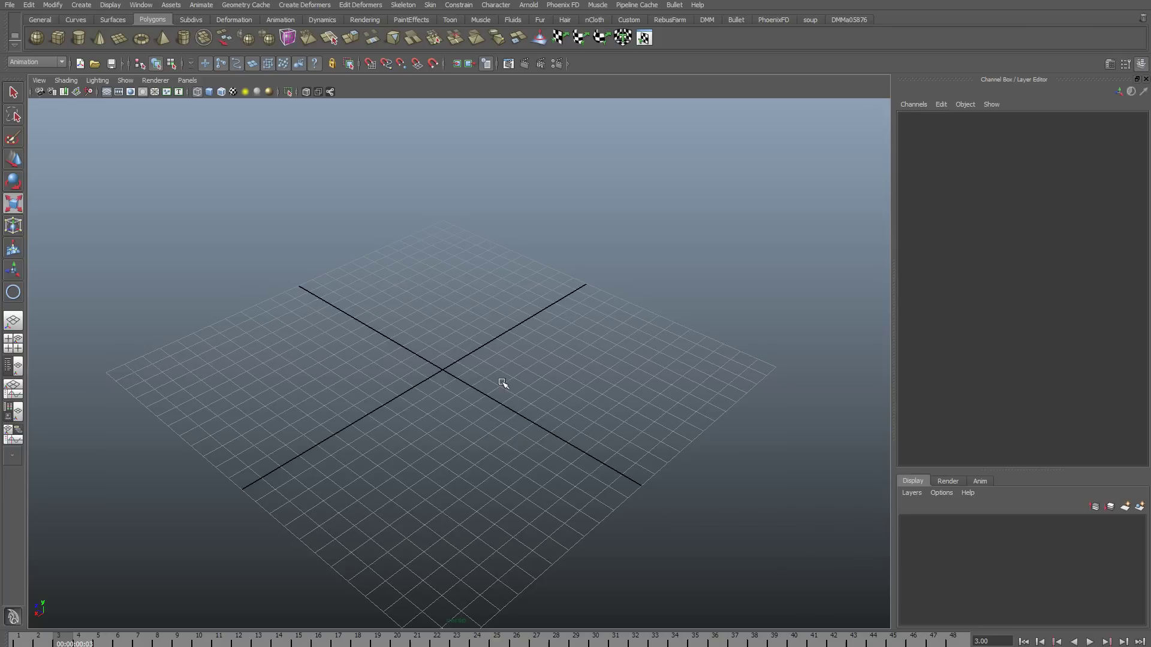
left_click_drag(493, 411, 455, 409, "alt")
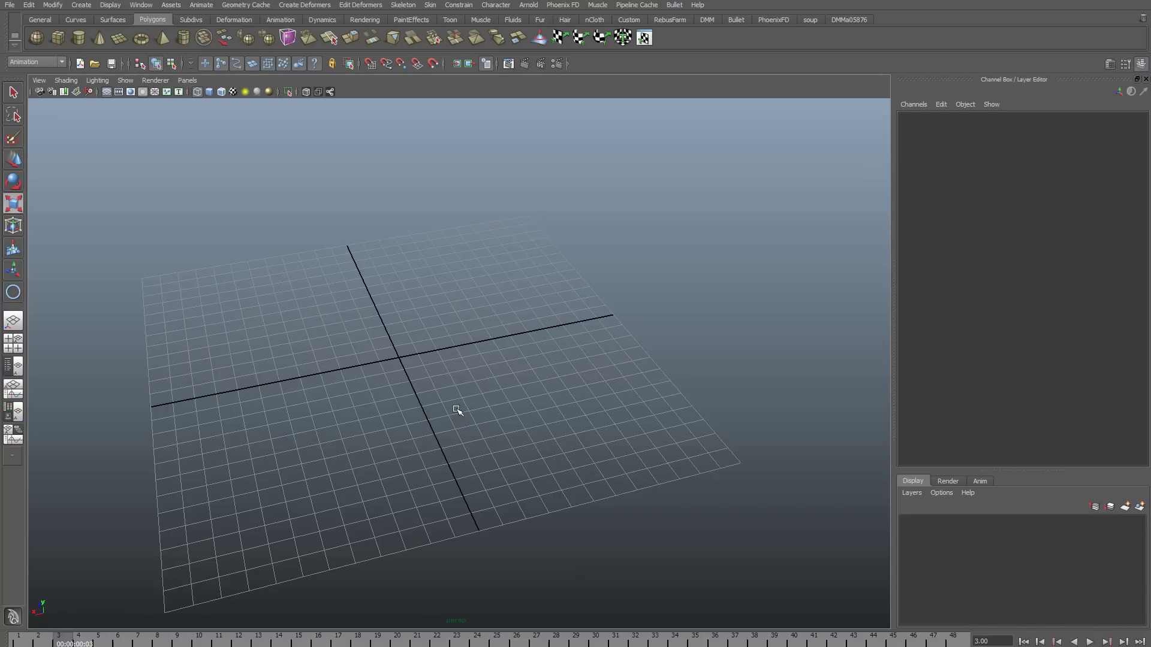
mouse_move(462, 395)
left_mouse_down("alt")
mouse_move(495, 378)
mouse_move(458, 378)
mouse_move(476, 367)
mouse_move(454, 379)
left_mouse_up("alt")
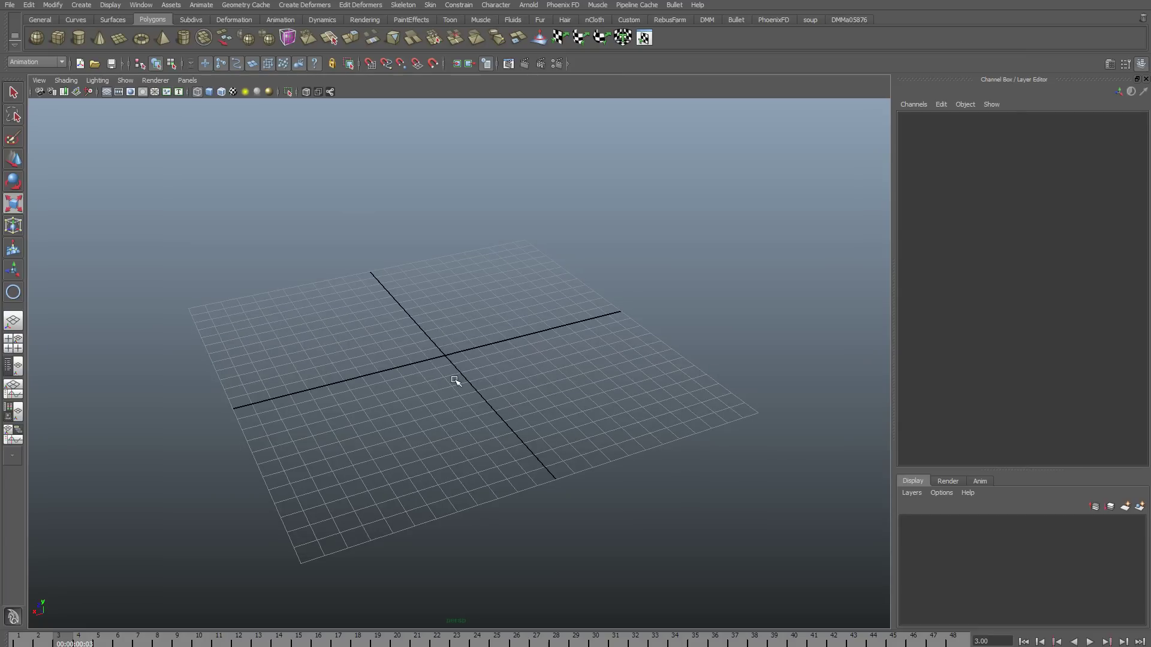
left_click(81, 6)
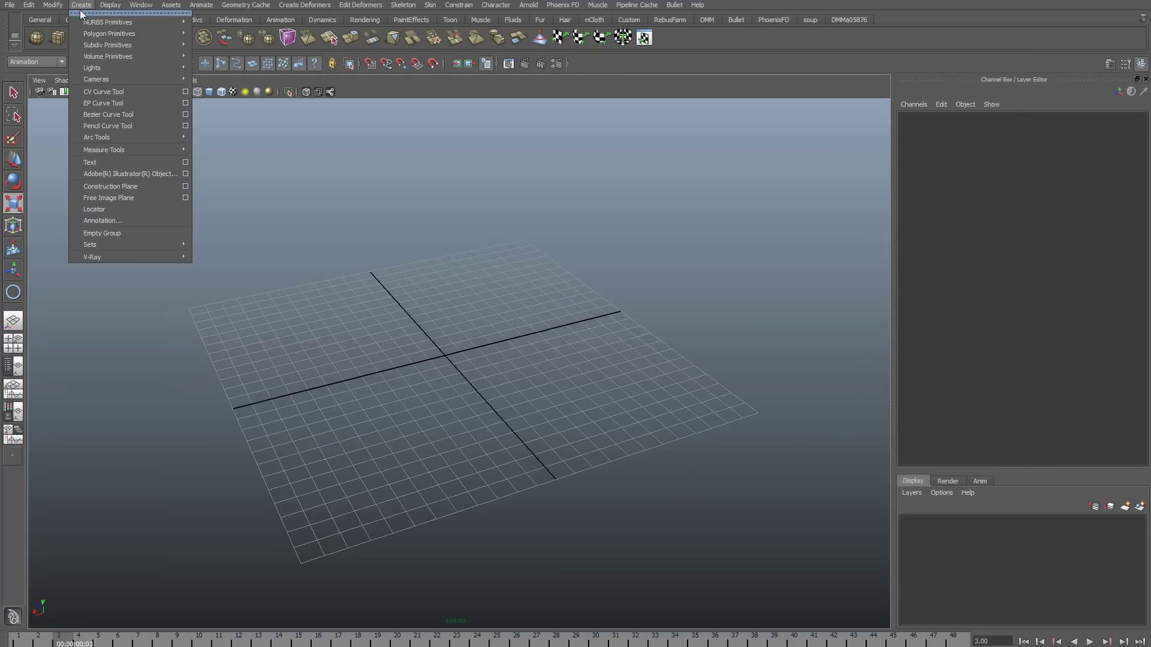
left_click(120, 92)
left_click_drag(354, 291, 349, 313, "alt")
left_click(250, 275)
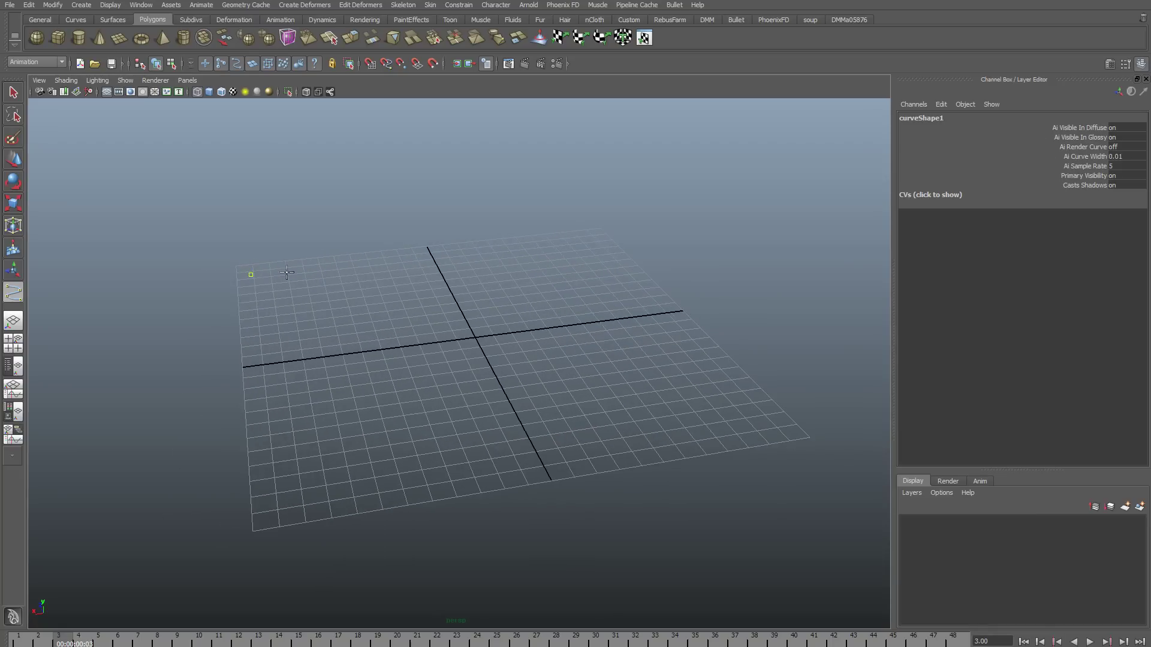
left_click(339, 275)
left_click(400, 304)
left_click(387, 349)
Extend the S-curve with control points to the right end and finish curve1
left_click(395, 408)
left_click(468, 424)
left_click(526, 381)
left_click(578, 351)
left_click(642, 377)
left_click(682, 399)
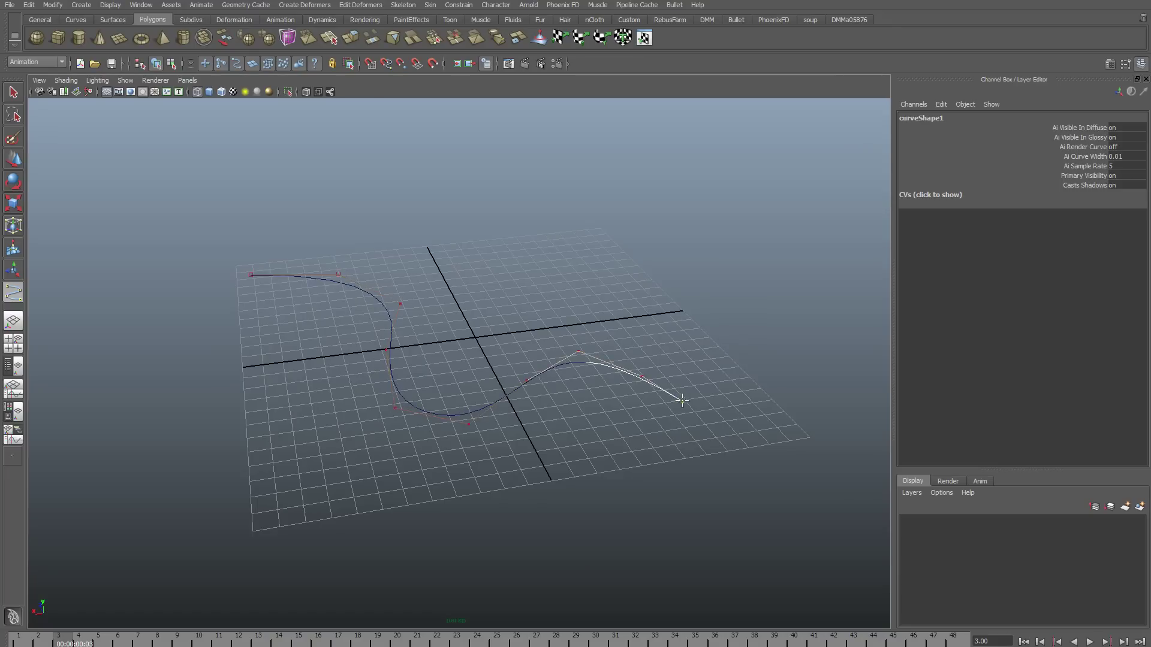
left_click(722, 403)
left_click(747, 394)
key("Return")
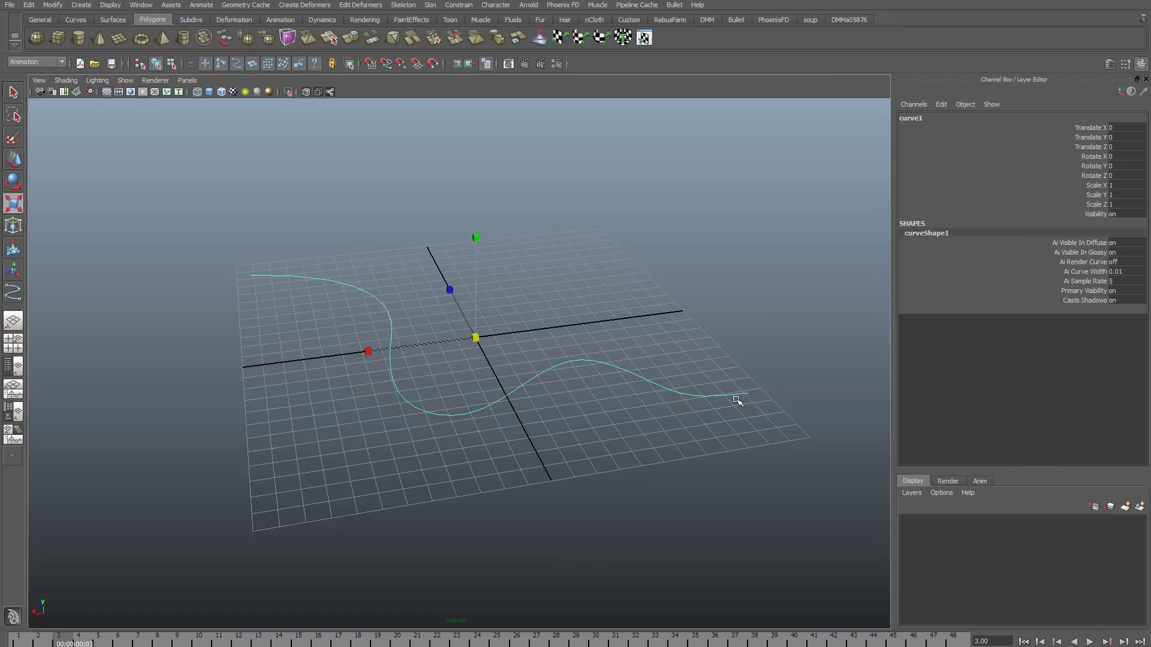
left_click_drag(380, 395, 424, 419, "alt")
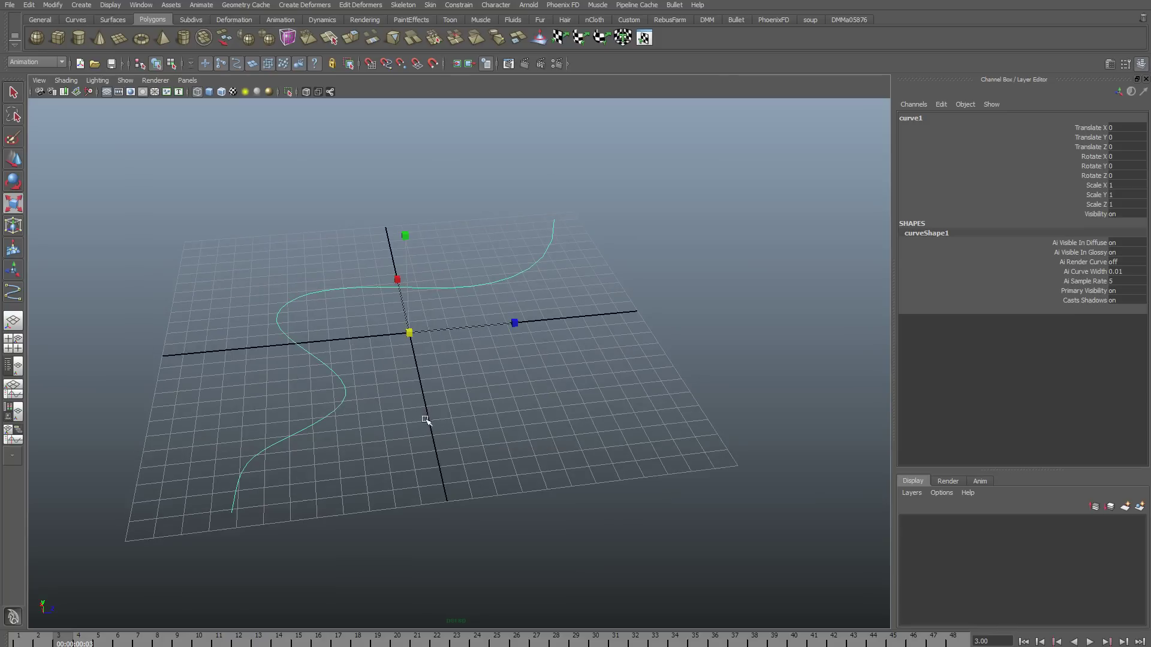
Switch to the Surfaces menu set and create a NURBS circle on the grid
left_click(54, 62)
left_click(49, 84)
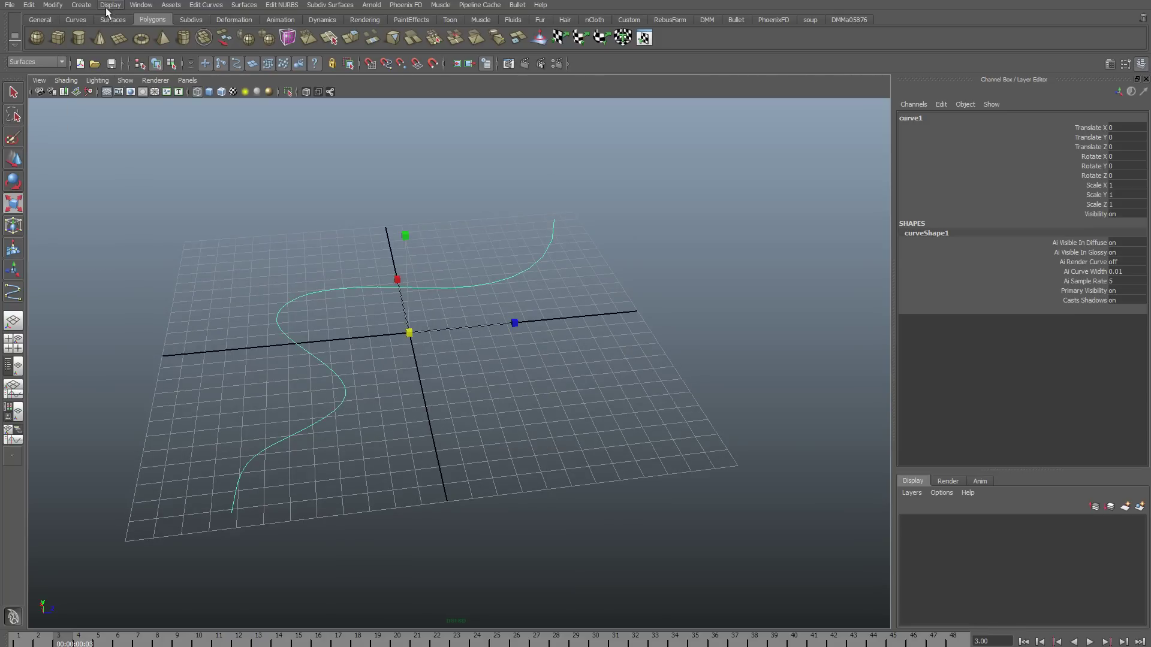
left_click(81, 5)
mouse_move(118, 21)
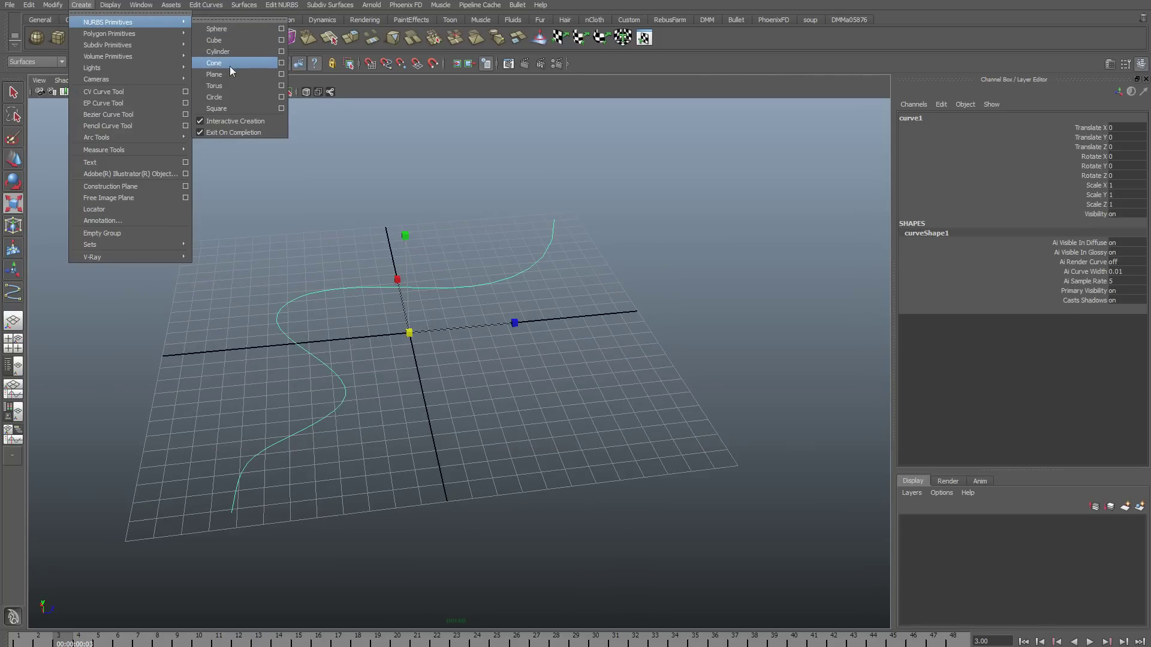
left_click(229, 94)
left_click_drag(505, 314, 534, 351)
Rotate the circle 90 degrees in Z so it stands upright
key("e")
type("90")
key("Return")
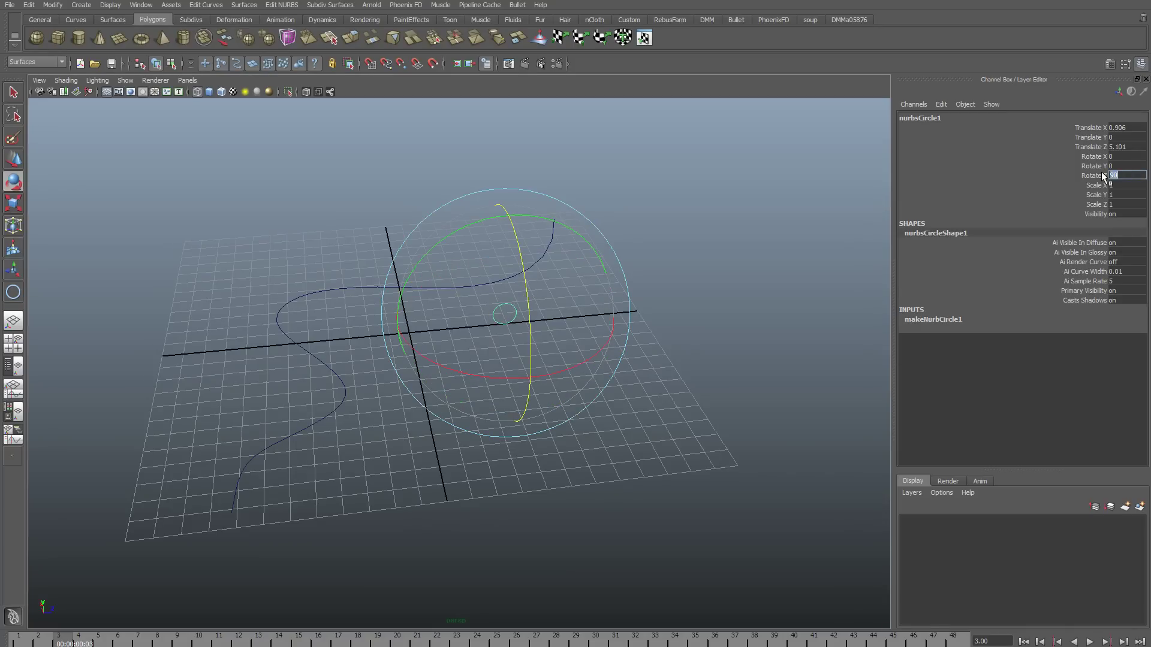
left_click_drag(683, 324, 623, 334, "alt")
Snap the circle onto the curve's end and tilt it to align with the curve
key("w")
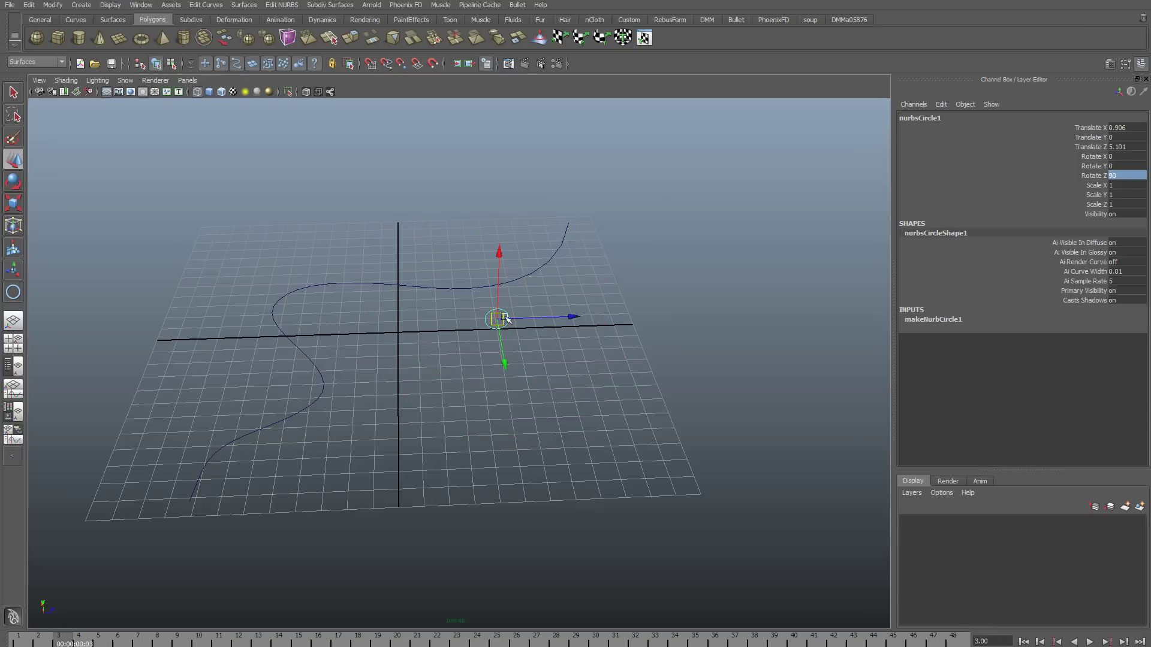
left_click_drag(502, 318, 711, 177)
key("c")
key("e")
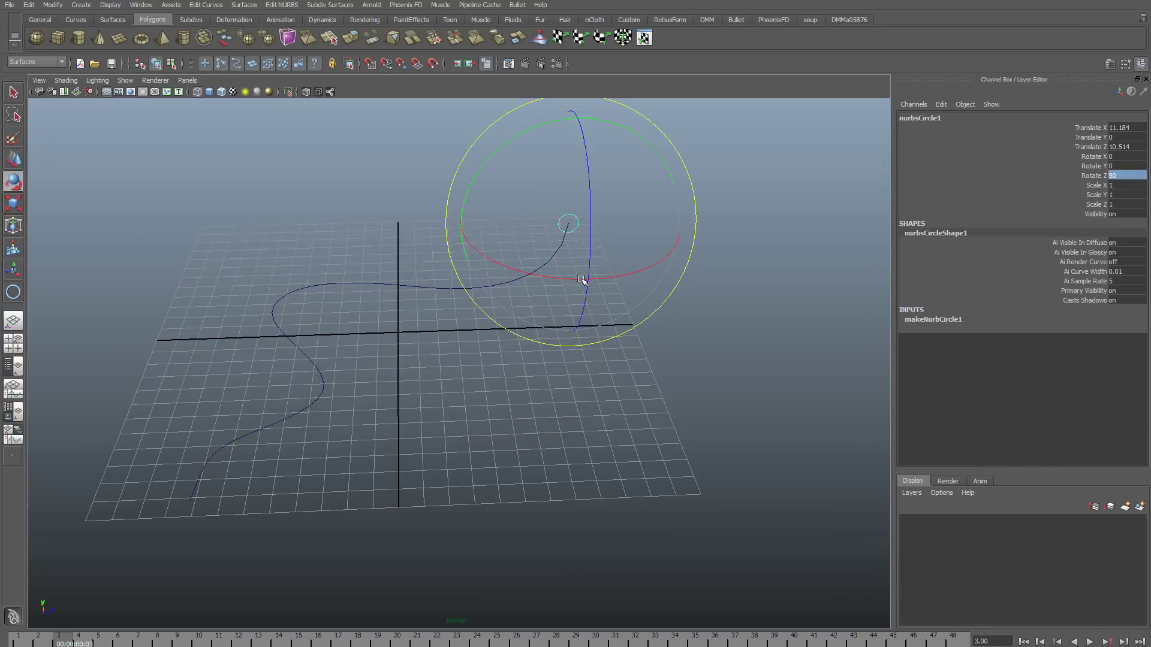
left_click_drag(560, 275, 527, 326)
key("w")
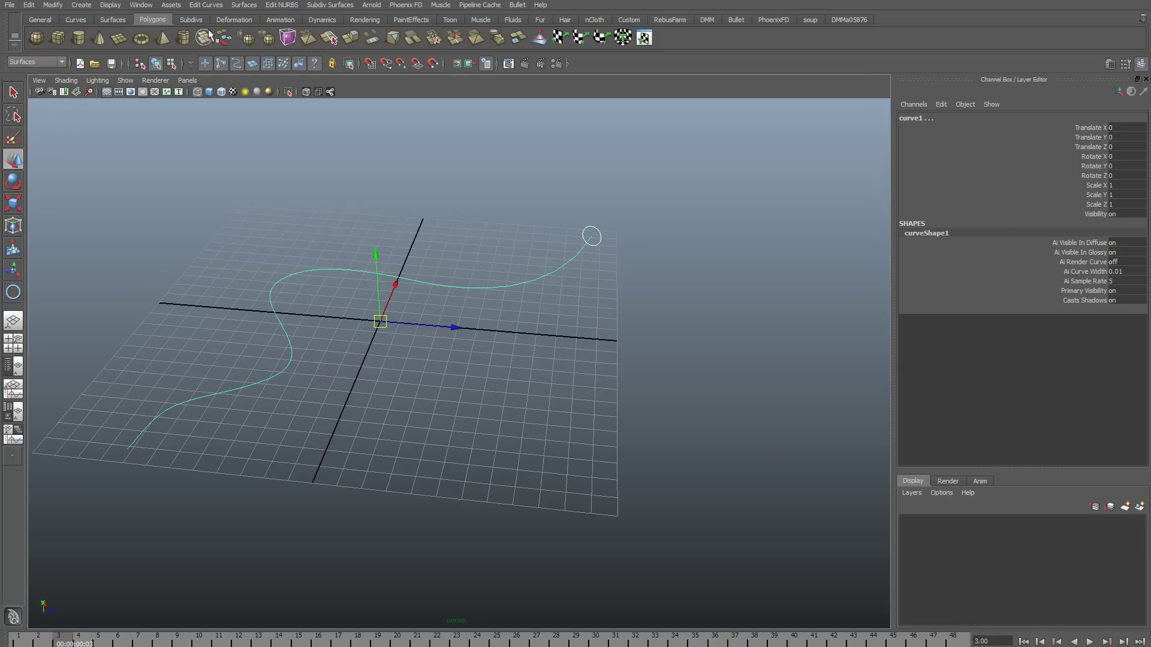
Extrude the circle along the S-curve as a partial polygon Tube with Quads output
left_click(244, 5)
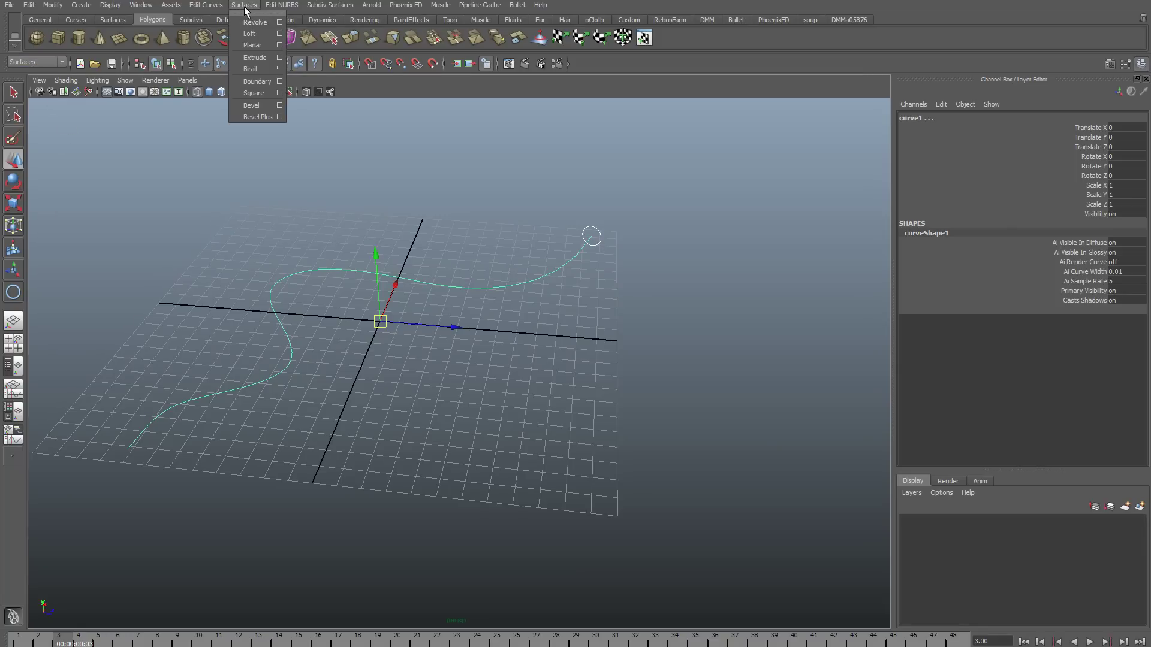
left_click(279, 57)
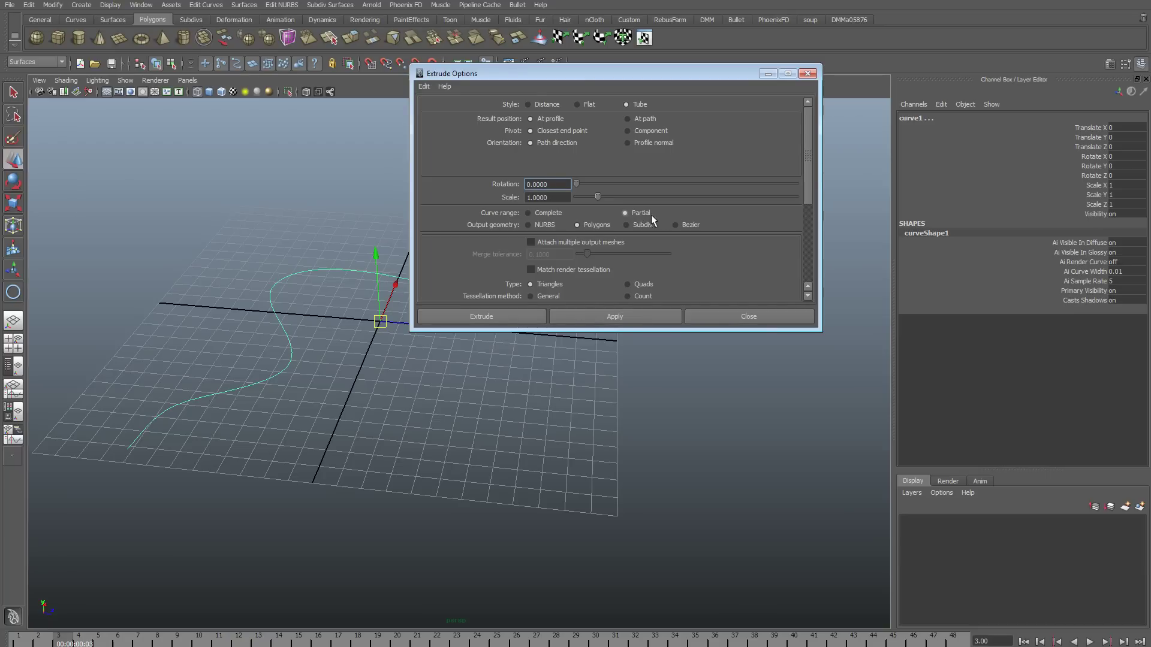
scroll(653, 220, "down", 1)
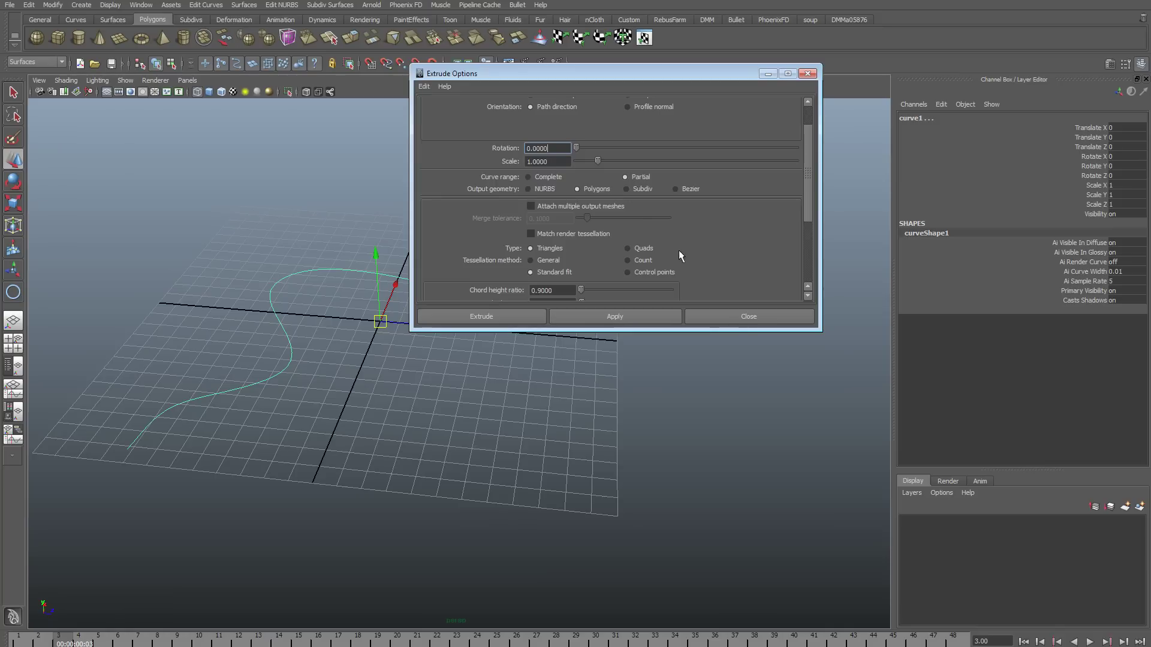
left_click(627, 249)
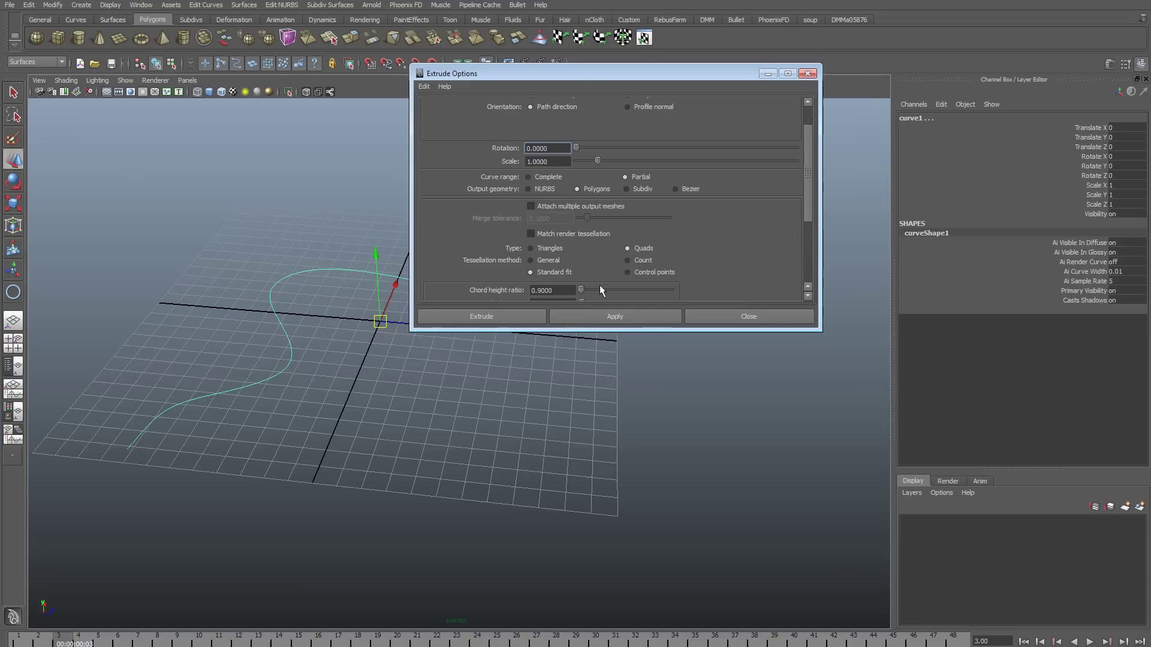
left_click(611, 317)
left_click(709, 317)
left_click_drag(498, 360, 380, 373, "alt")
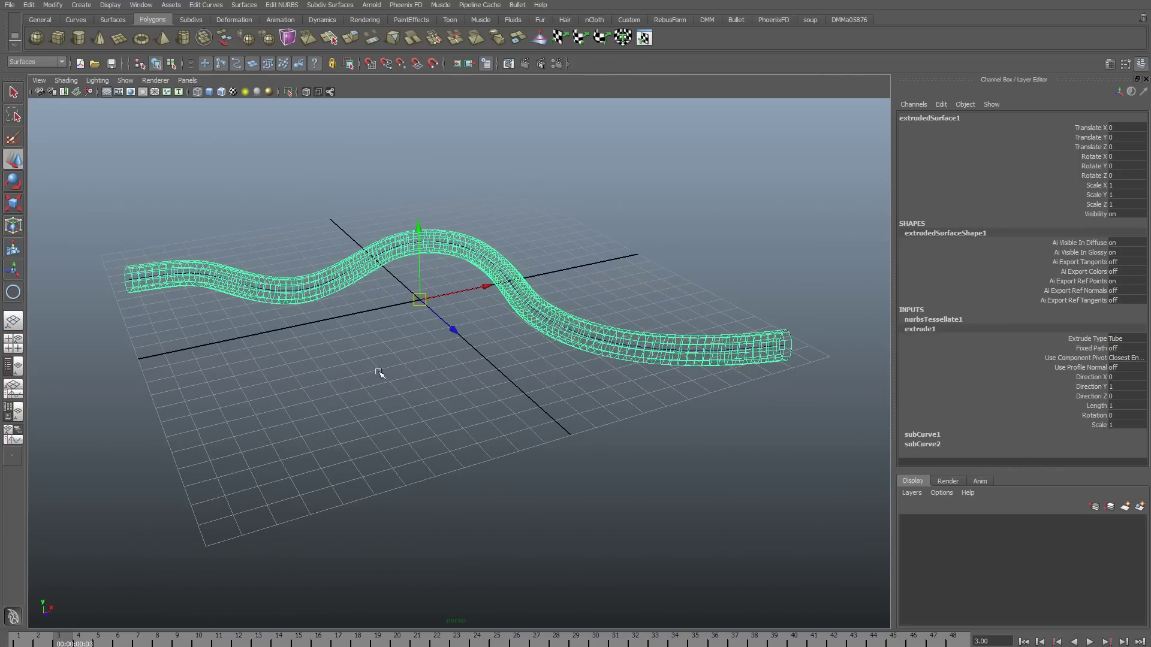
Drag subCurve2's Max Value in the Channel Box down to 0, hiding the tube
key("f")
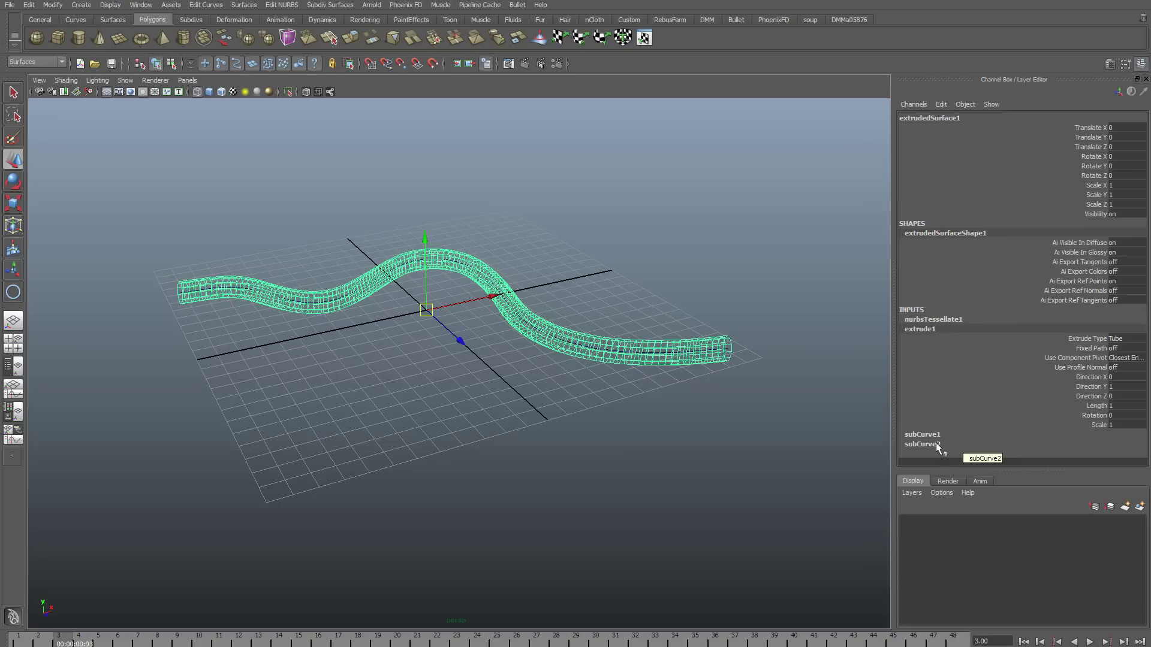
left_click(937, 444)
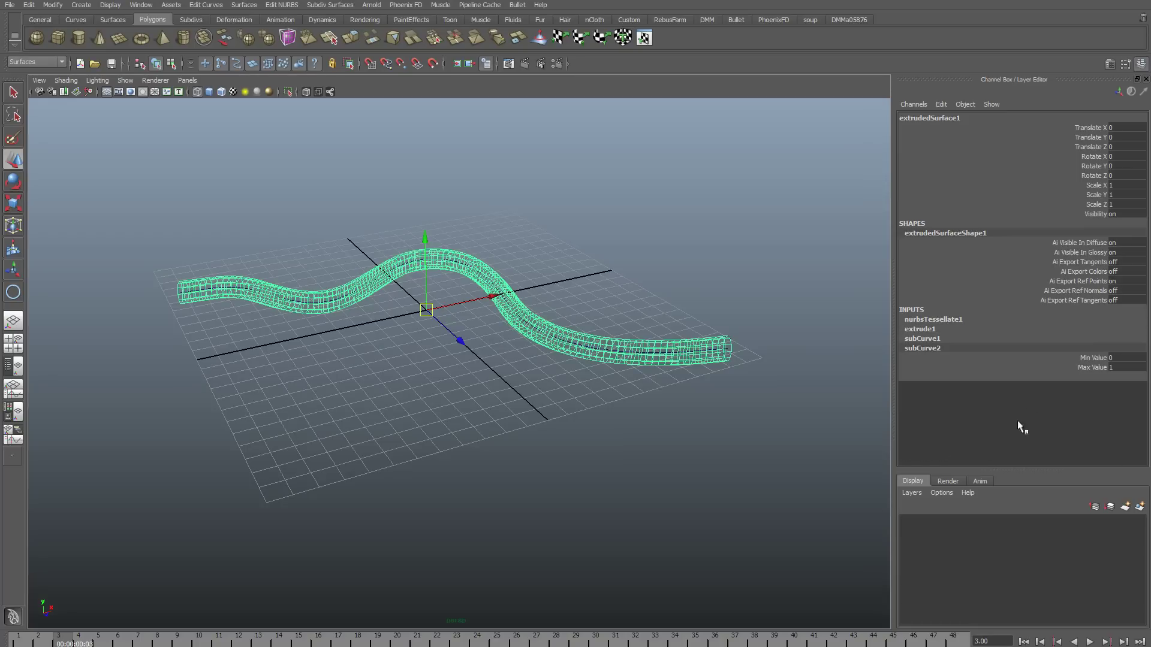
left_click(1086, 368)
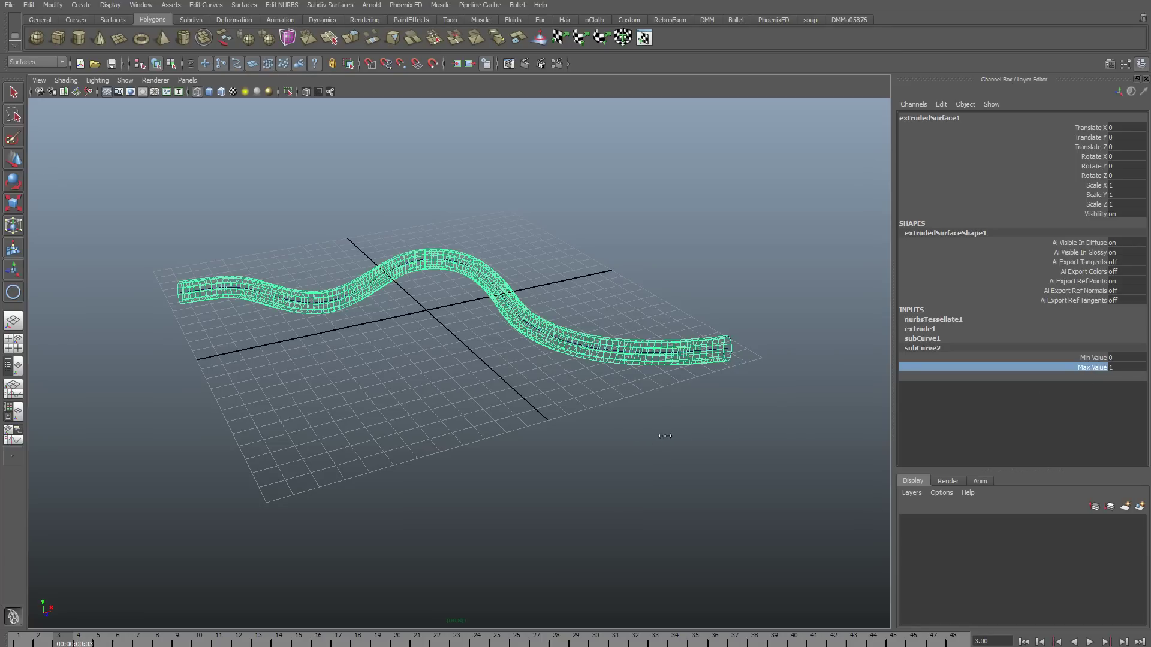
middle_click_drag(668, 435, 706, 449)
middle_click_drag(792, 389, 683, 403)
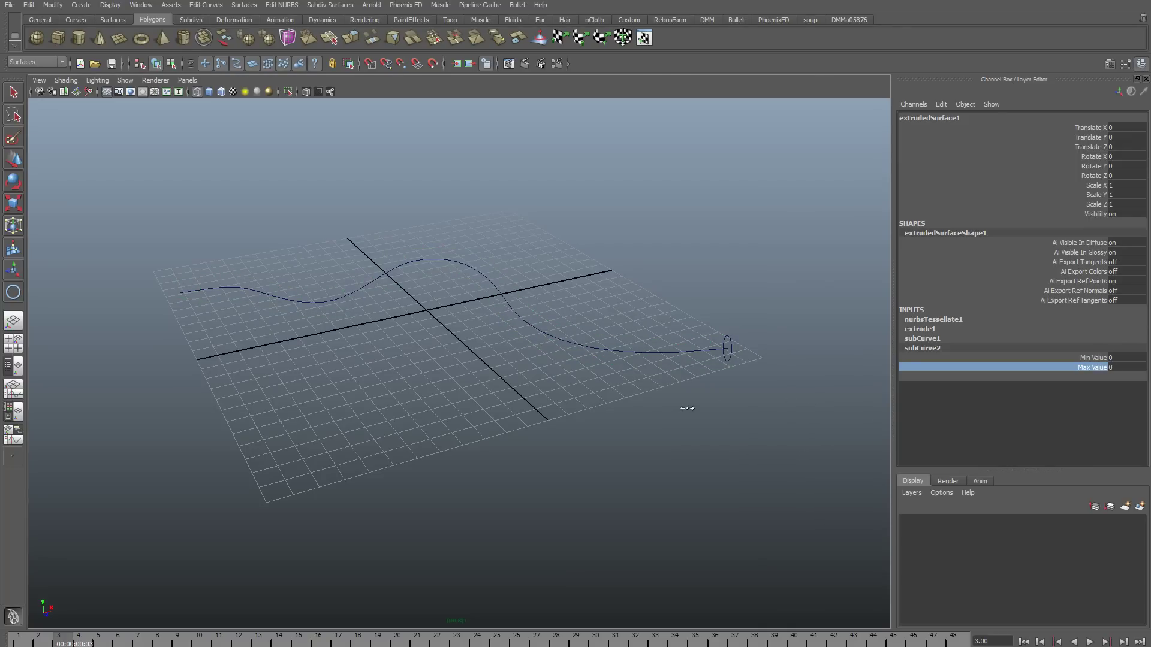
Set a key on subCurve2 Max Value at 0 on frame 1
left_click(4, 643)
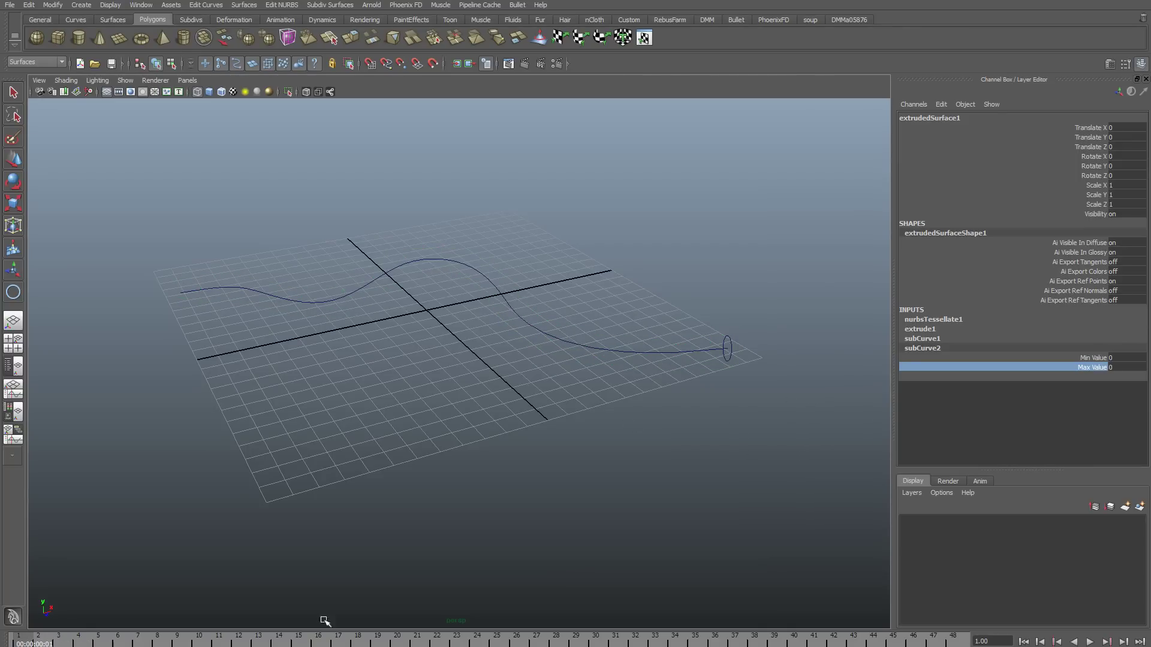
right_click(1094, 371)
left_click(1093, 379)
Key Max Value at 1 on frame 2, then play back to preview the tube growing
left_click(45, 643)
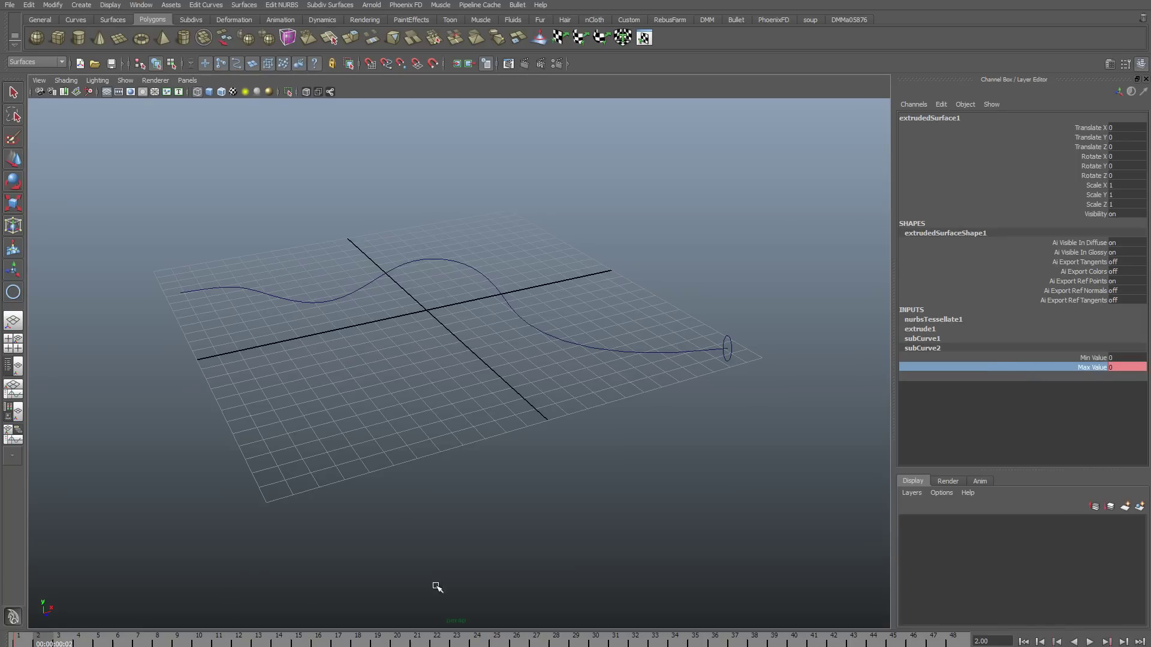
left_click(1124, 368)
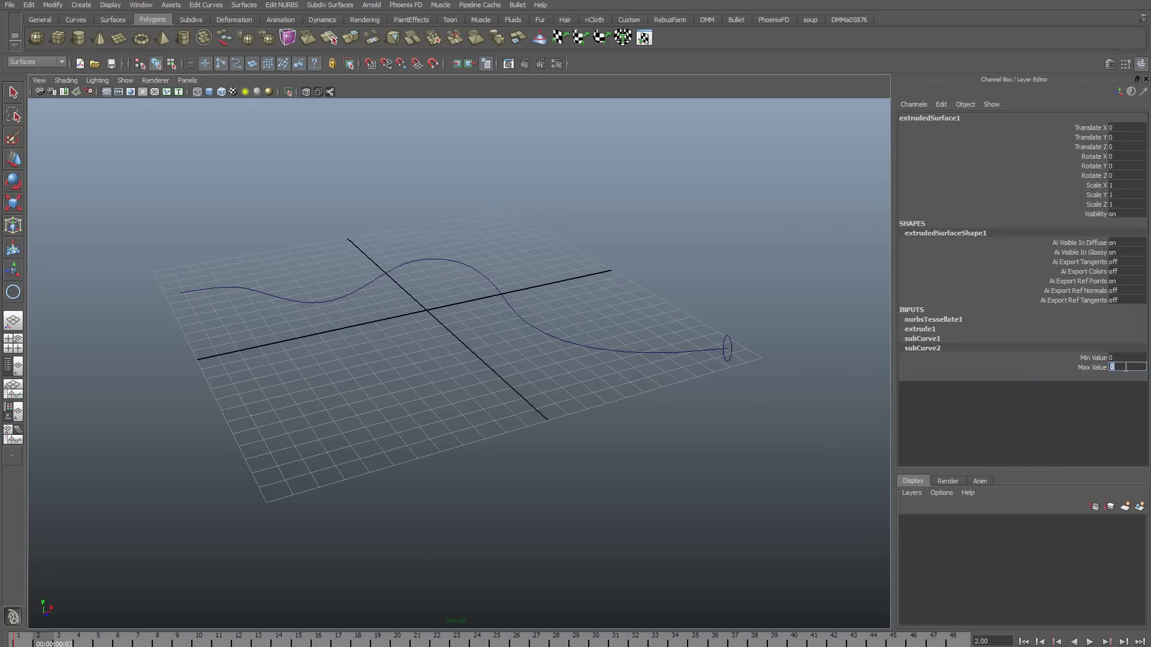
type("1")
key("Return")
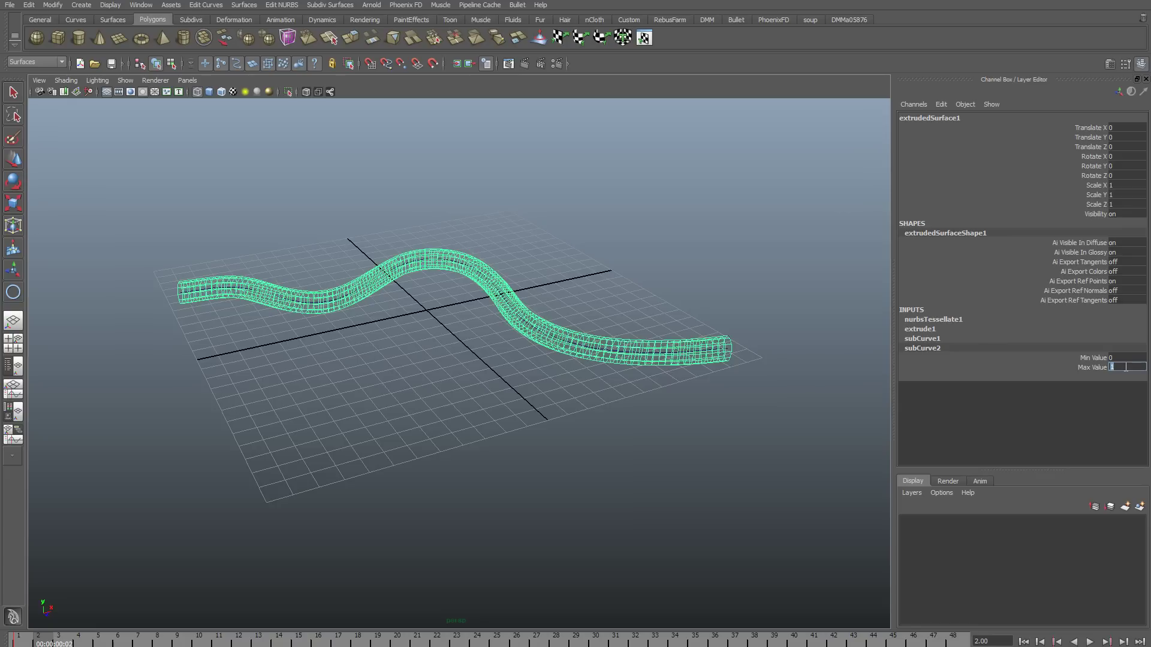
left_click(1094, 367)
right_click(1093, 368)
left_click(1092, 385)
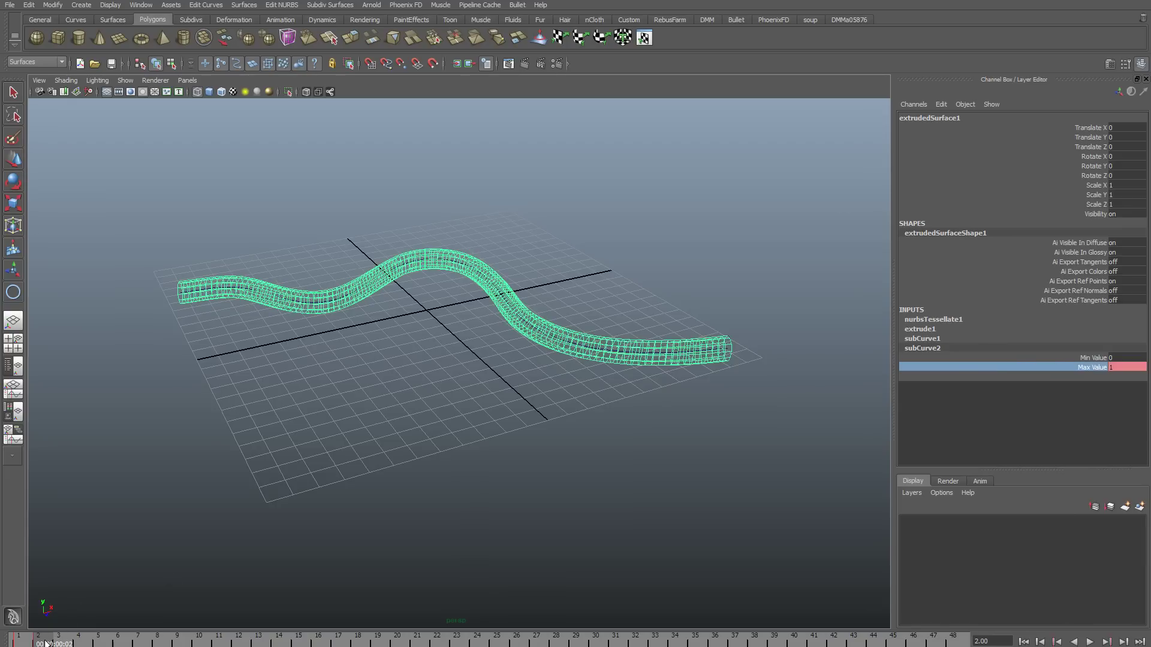
key("alt+v")
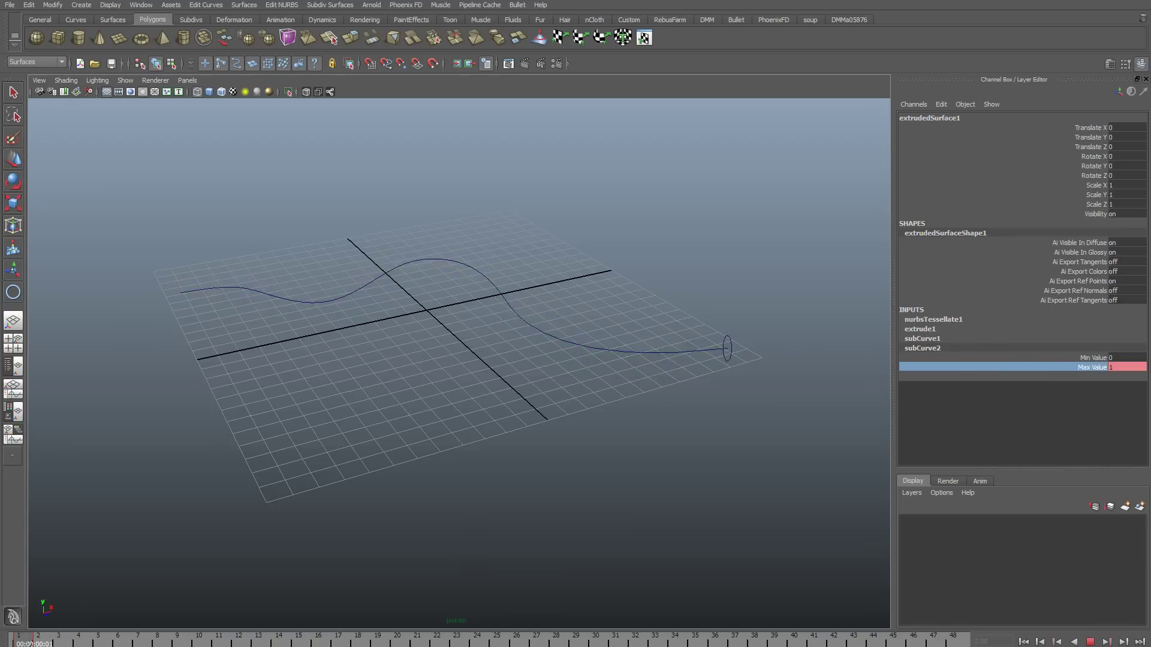
key("alt+v")
Create a polygon sphere, snap it to the S-curve's far end, and scale it down
left_click(36, 38)
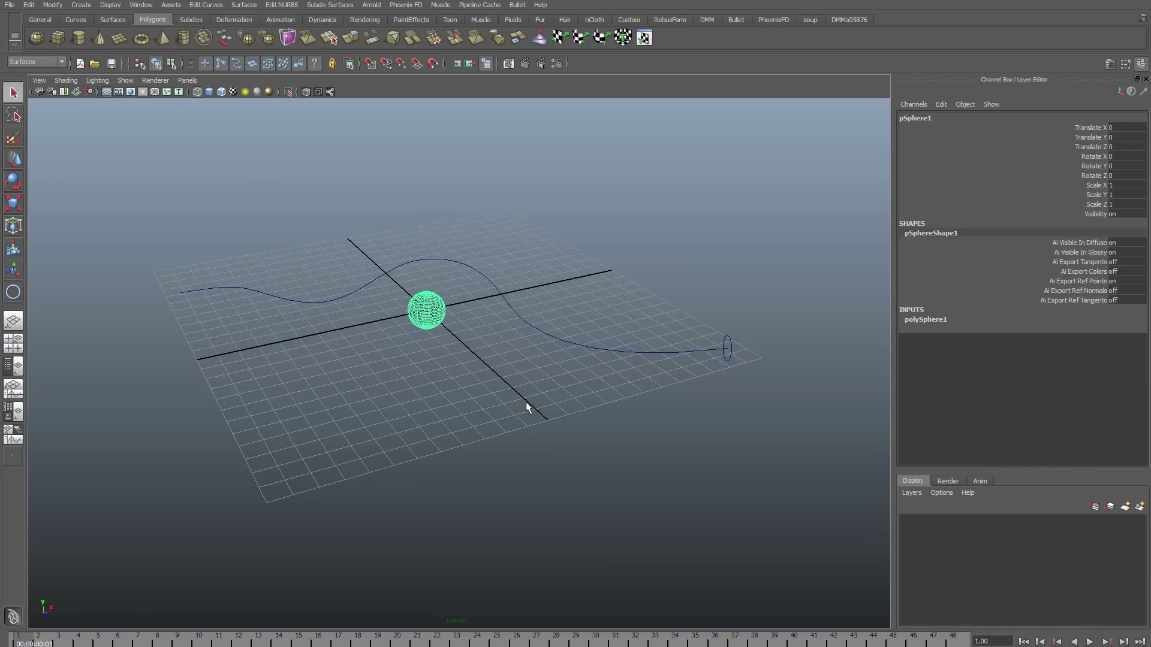
key("w")
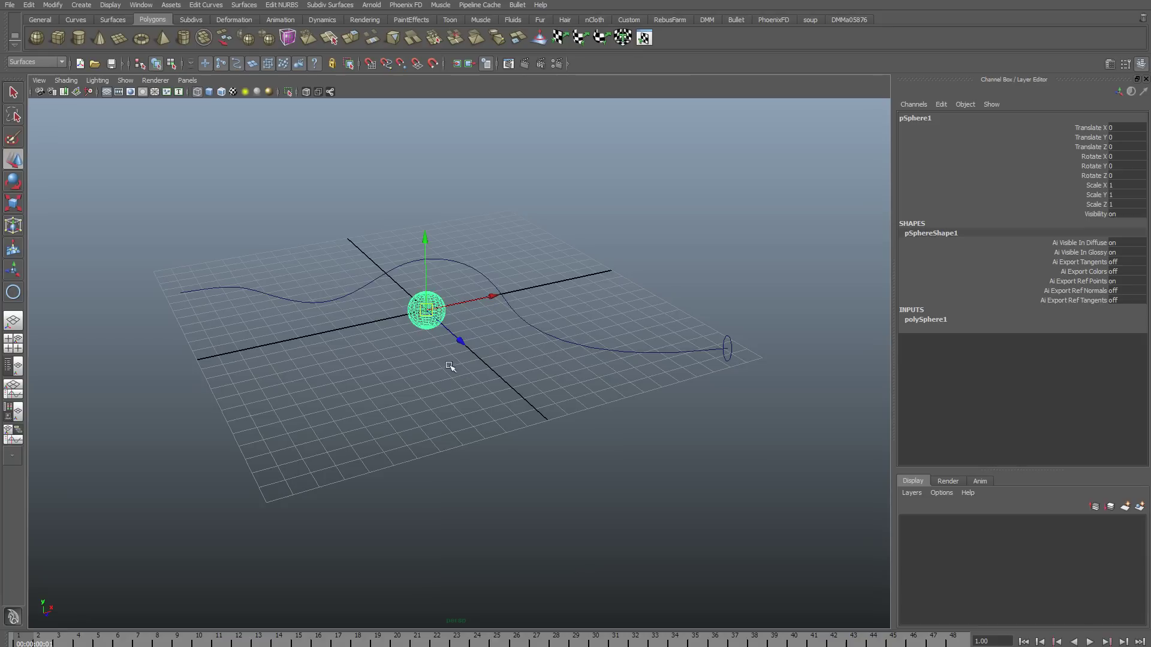
key("c")
left_click_drag(426, 309, 662, 350)
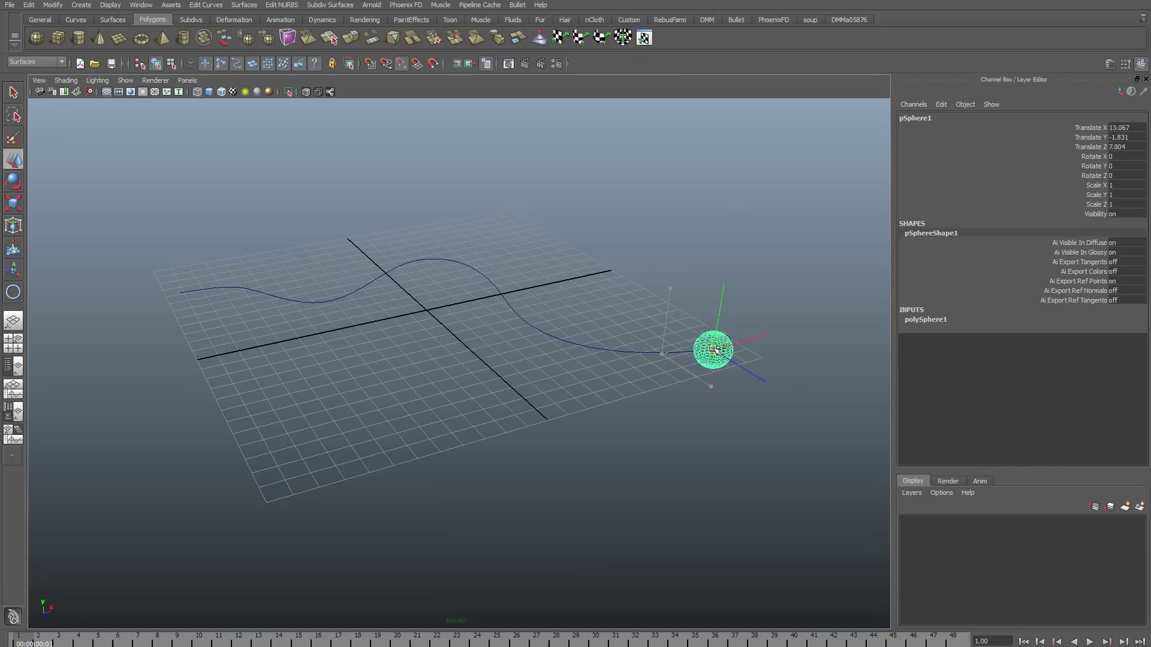
mouse_move(715, 350)
left_mouse_down()
mouse_move(696, 346)
mouse_move(777, 373)
mouse_move(718, 351)
left_mouse_up()
key("r")
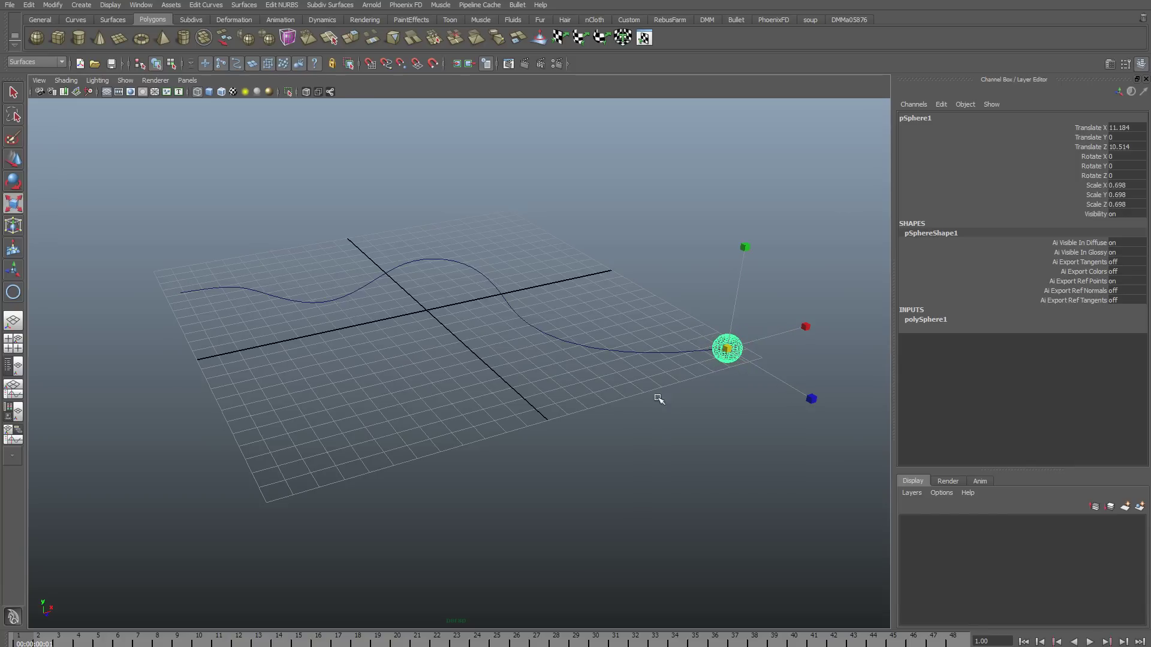
Freeze the sphere's transformations and select the S-shaped curve
left_click(53, 5)
mouse_move(56, 26)
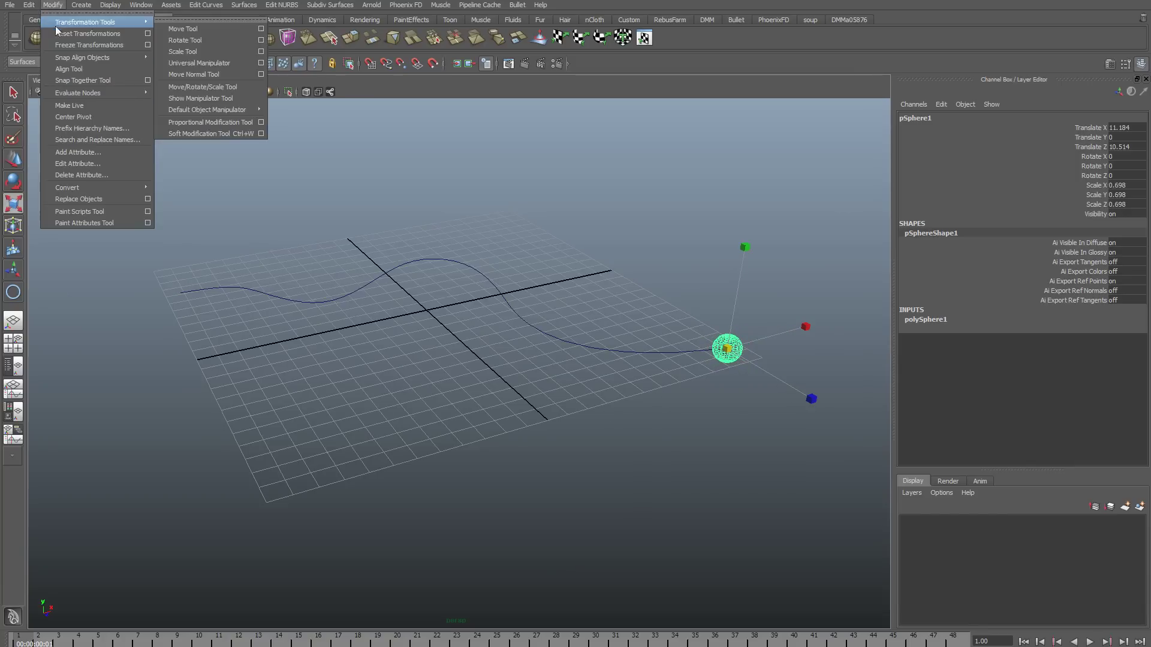
left_click(84, 45)
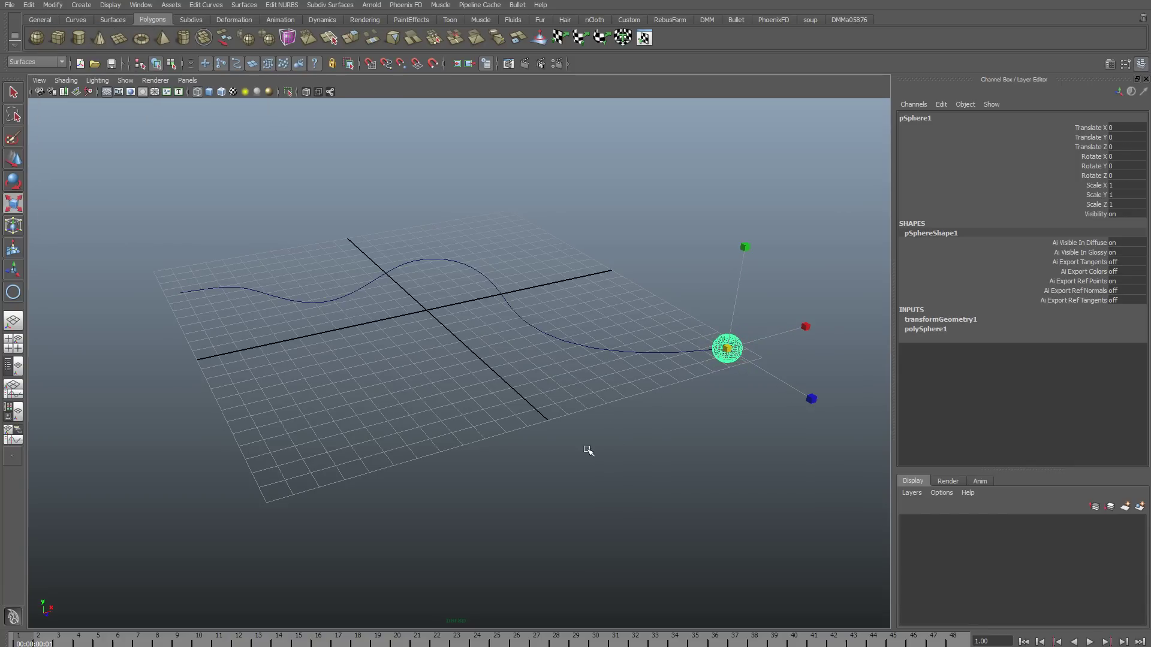
key("w")
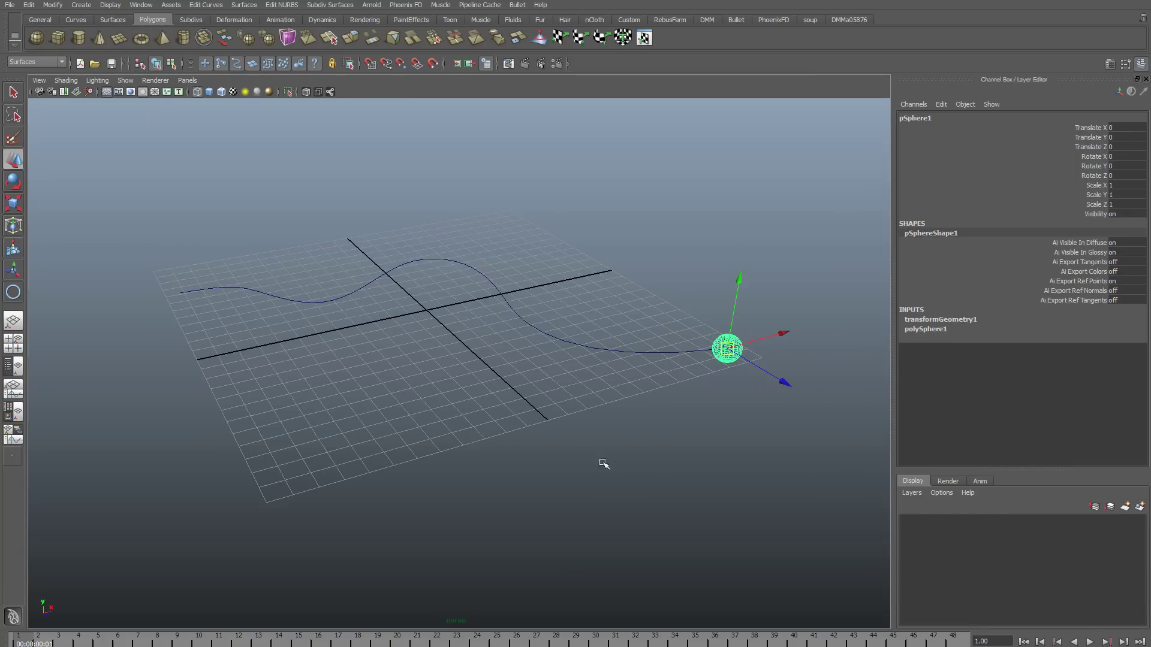
left_click(628, 351)
From the Animation menu set, attach pSphere1 to the curve as a motion path, frames 1 to 2
left_click(45, 62)
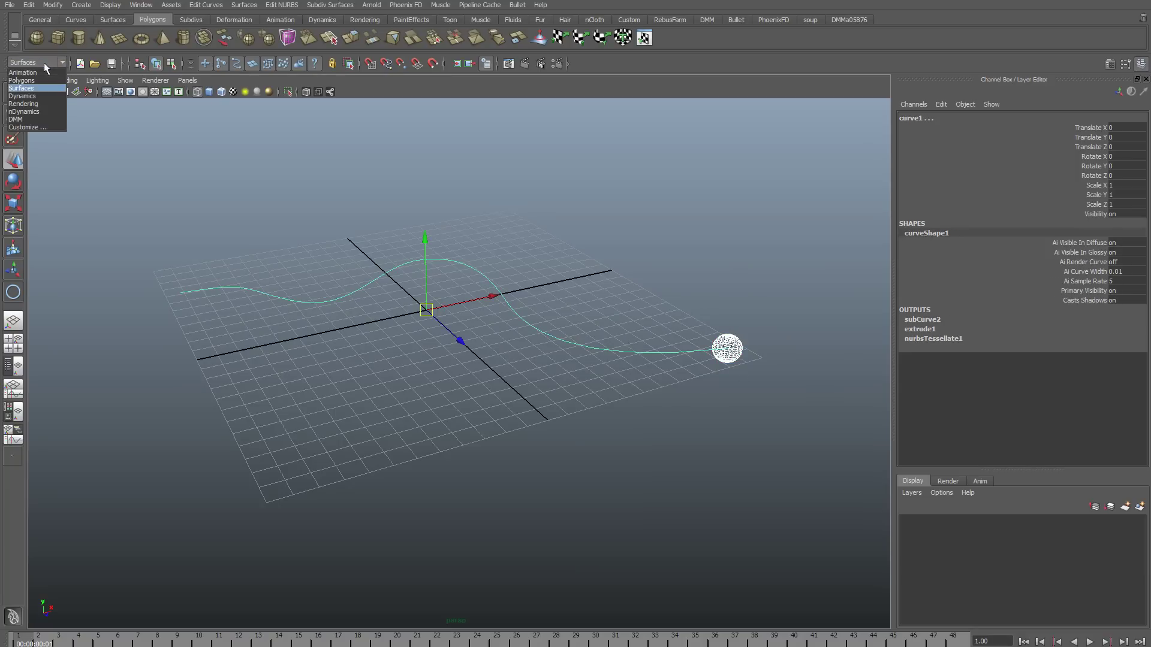
left_click(45, 74)
left_click(199, 5)
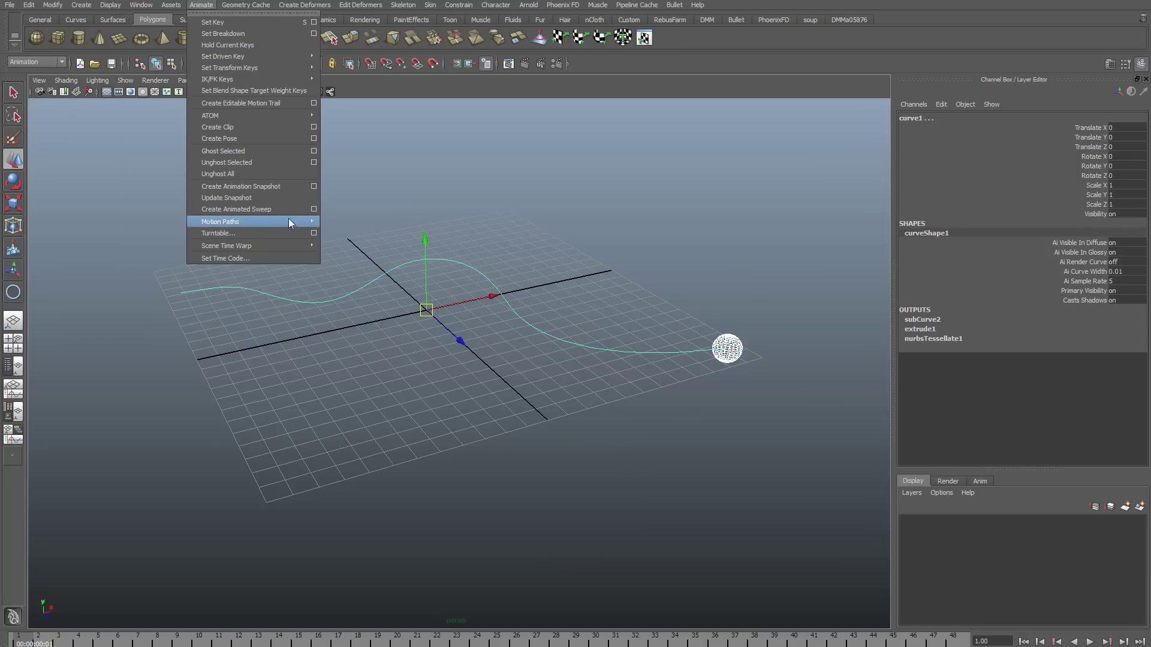
mouse_move(289, 220)
left_click(405, 239)
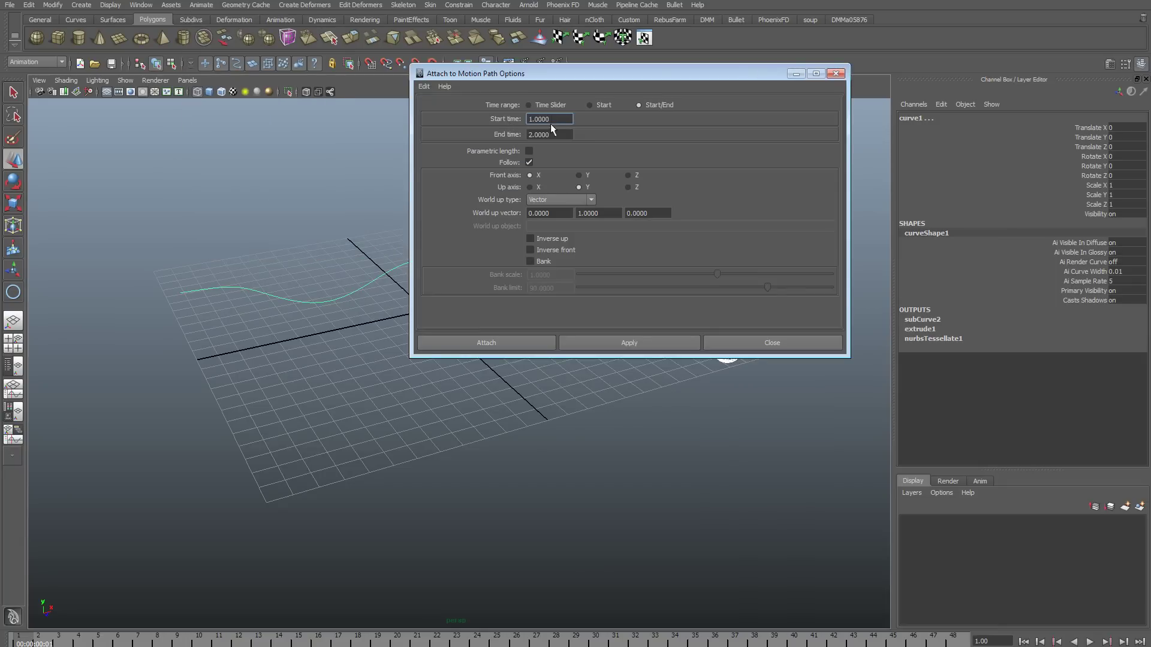
left_click(596, 338)
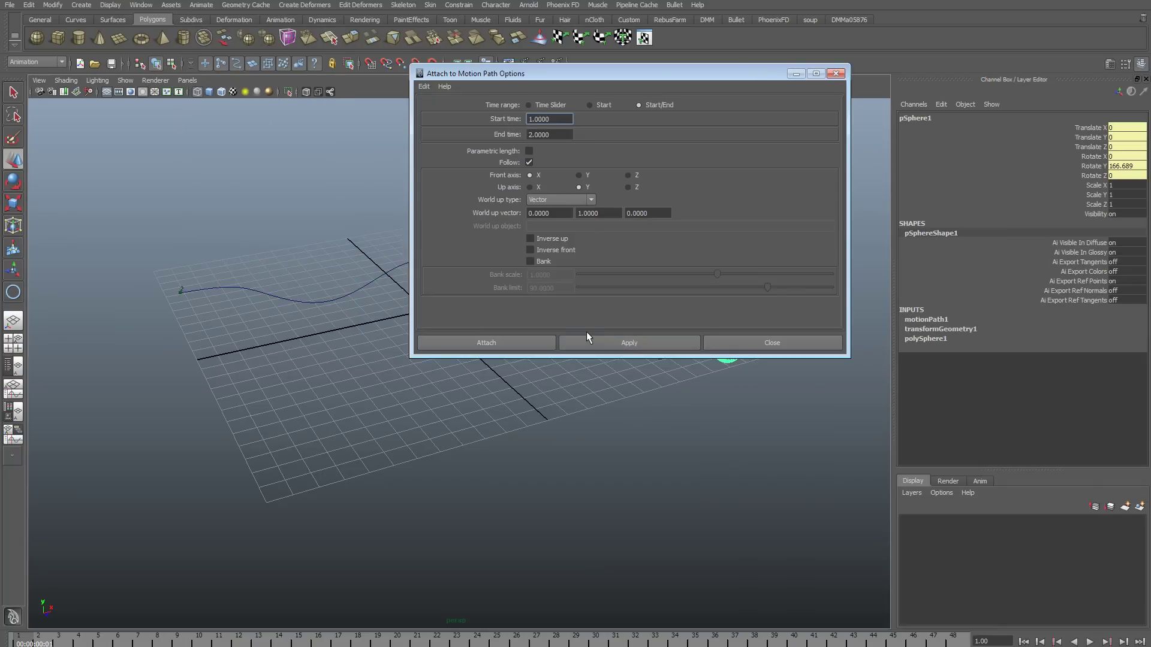
Close the motion path options and play the animation twice, stopping at frame 2
left_click(757, 342)
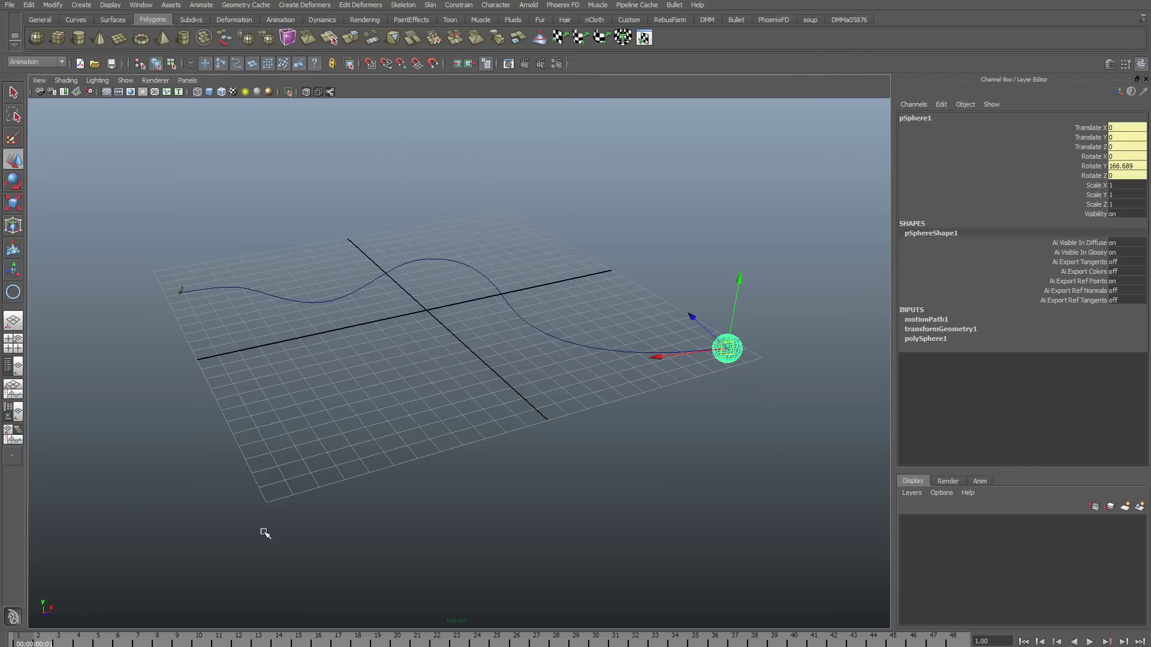
key("alt+v")
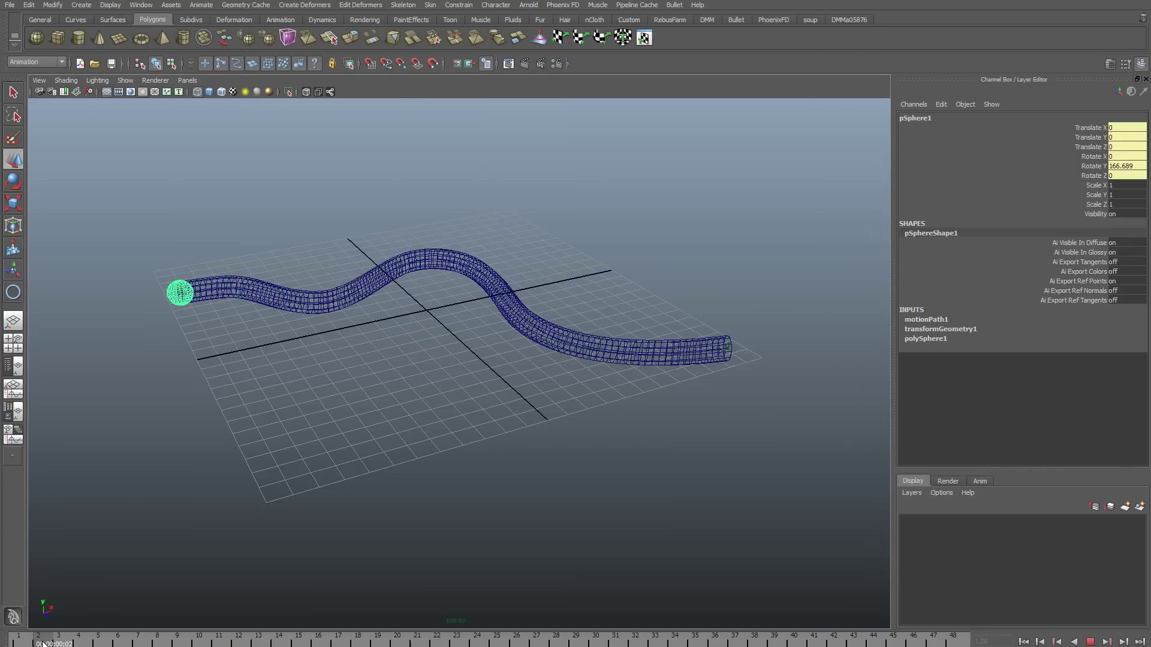
left_click(37, 640)
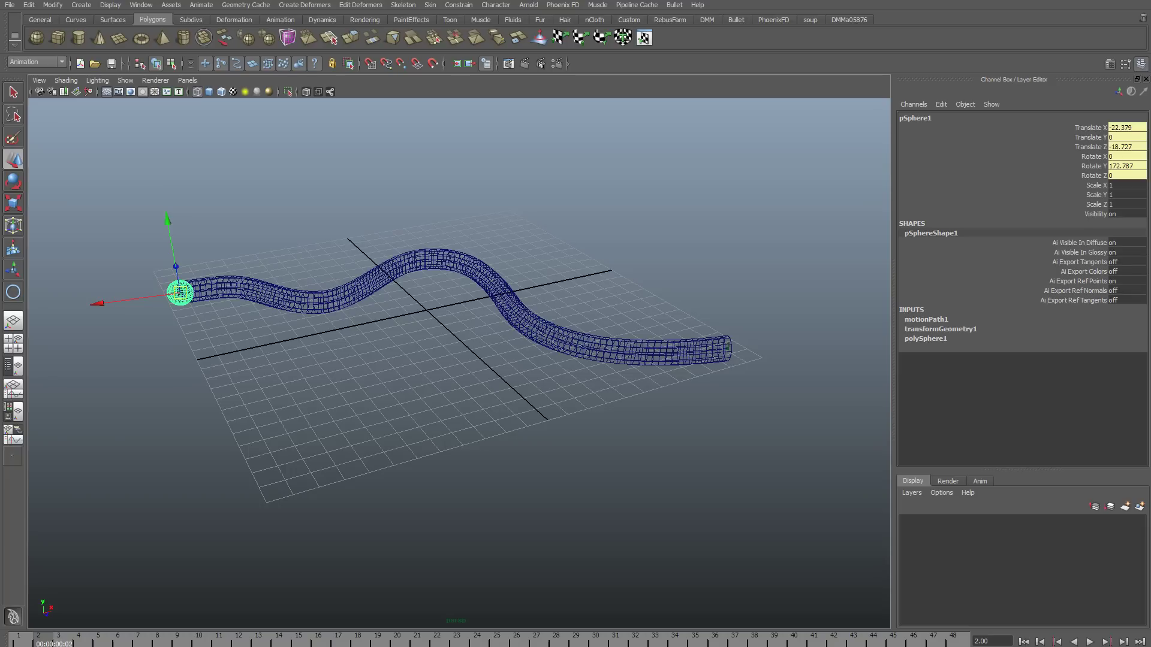
key("alt+v")
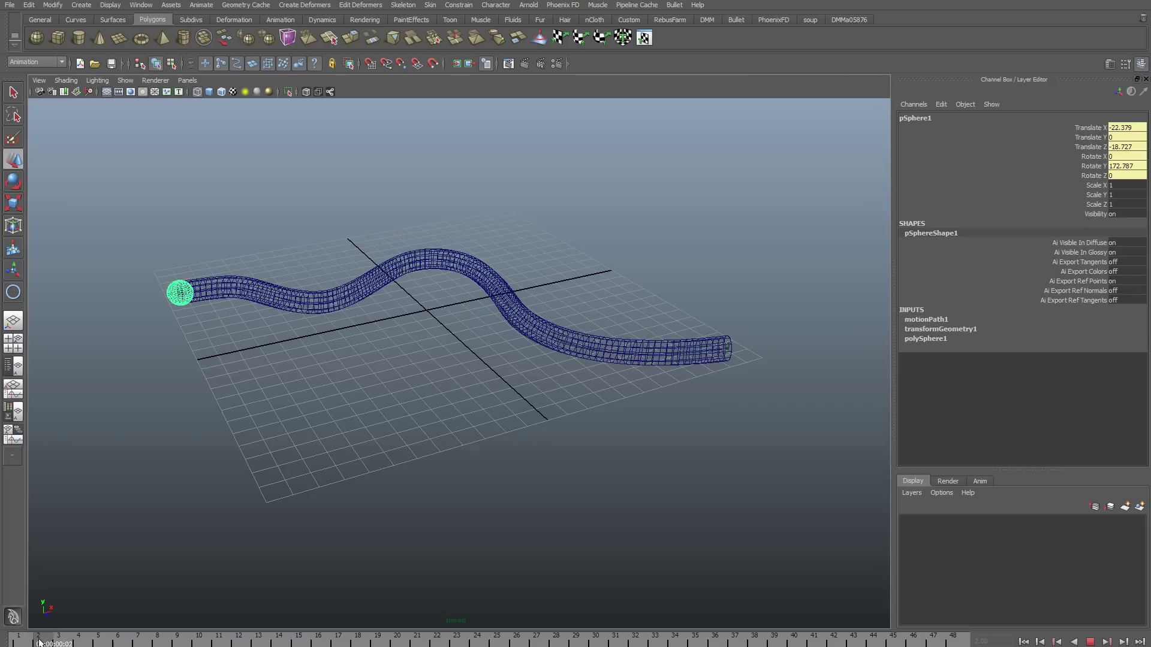
left_click(32, 642)
Open the Graph Editor and reposition its window
left_click(143, 6)
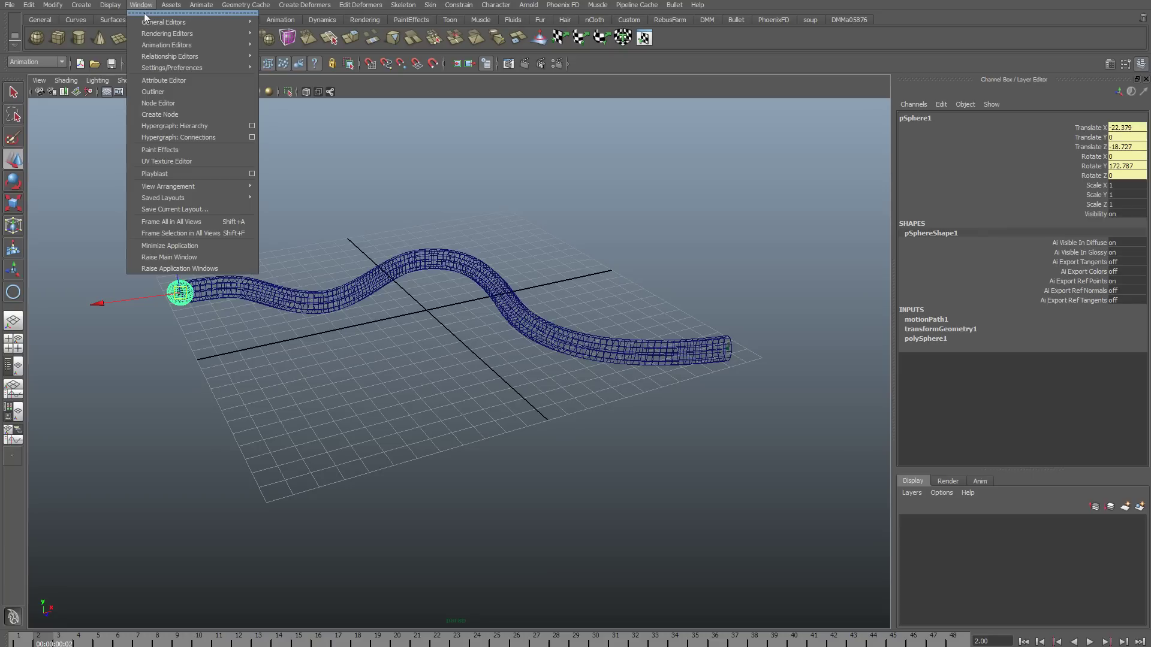
mouse_move(180, 45)
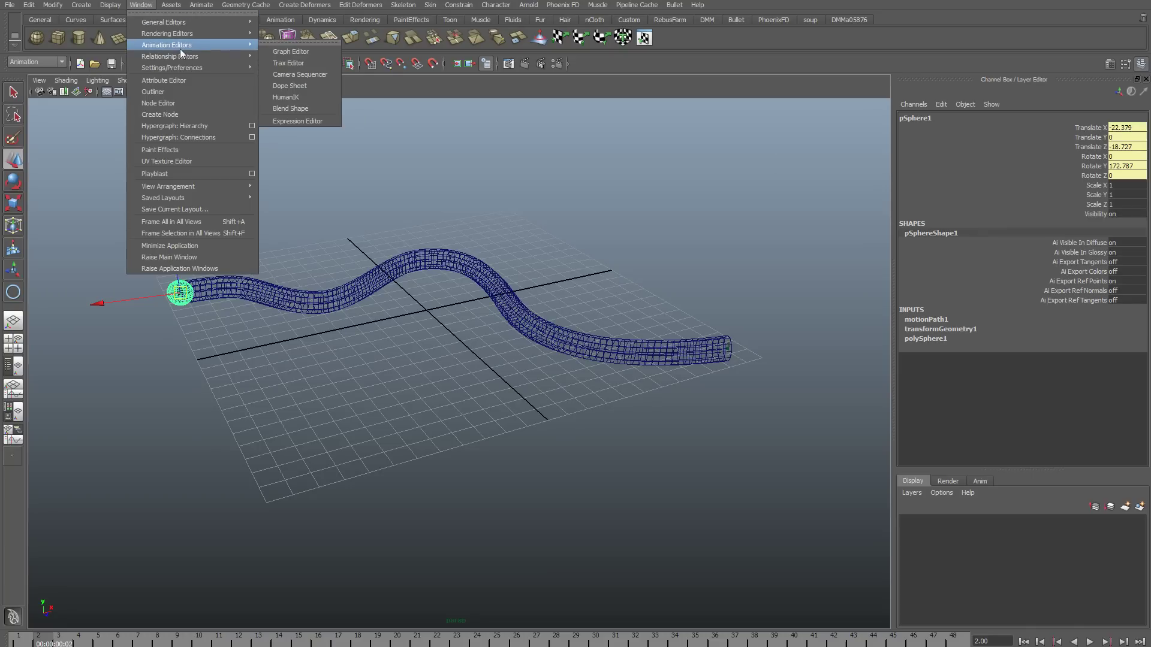
left_click(268, 46)
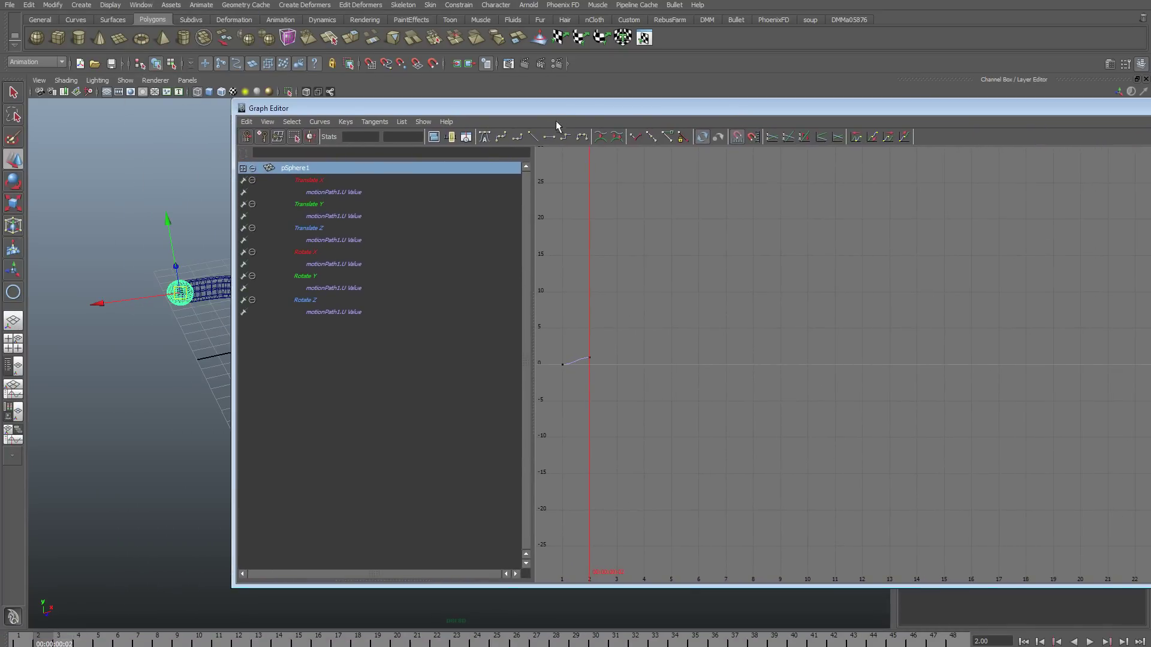
left_click_drag(555, 121, 772, 113)
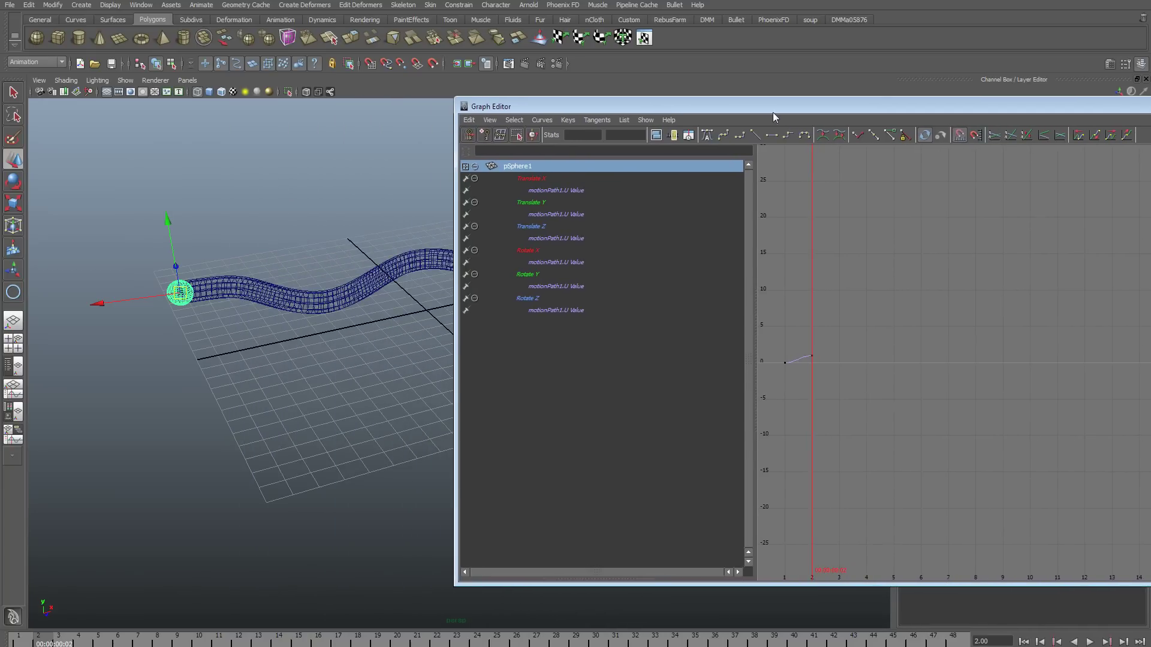
Load the tube alongside the sphere, display all animation curves together, and select the curve
left_click(246, 287)
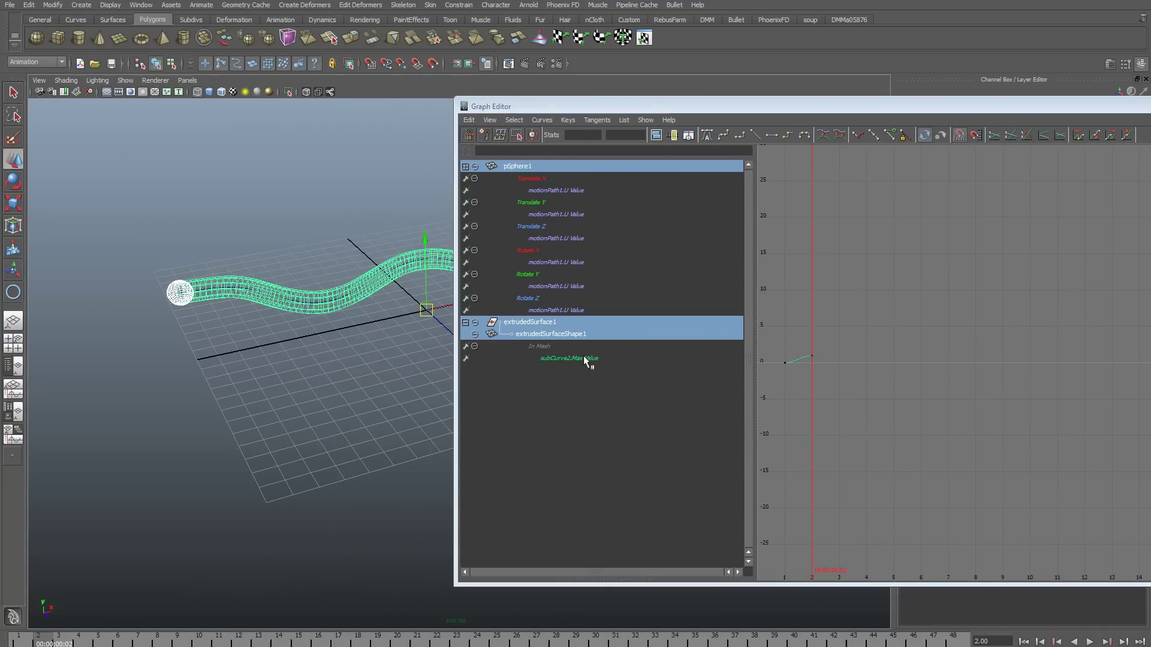
left_click_drag(583, 358, 583, 179)
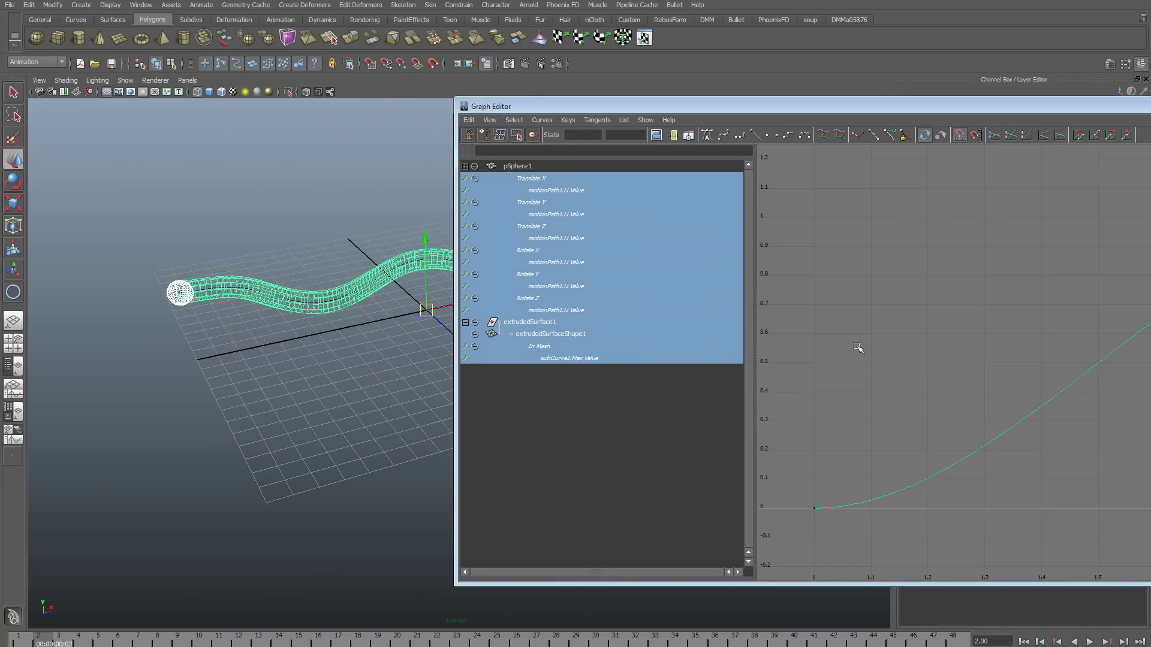
left_click_drag(872, 108, 465, 88)
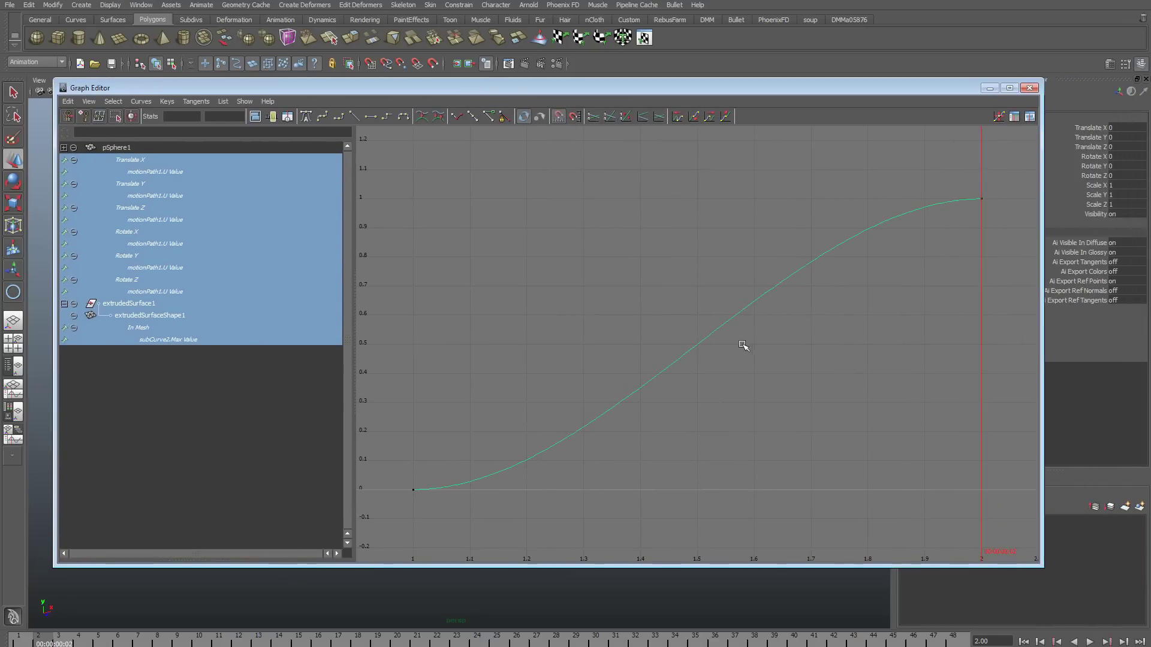
scroll(720, 367, "down", 5)
scroll(743, 373, "up", 3)
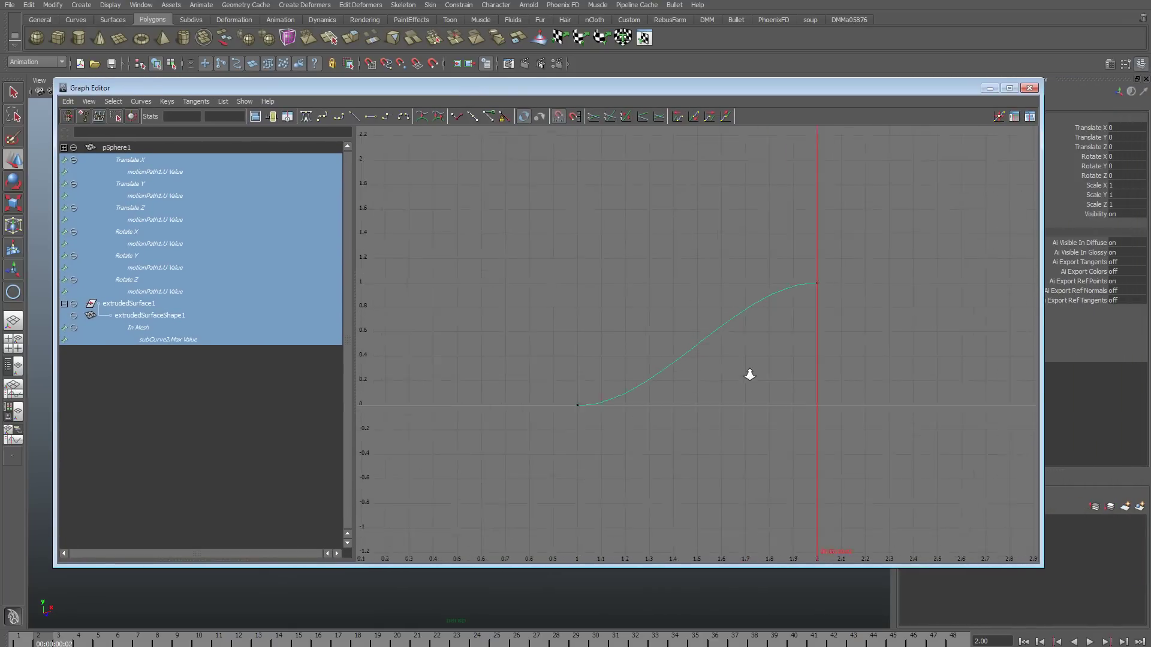
scroll(697, 345, "up", 2)
left_click(694, 346)
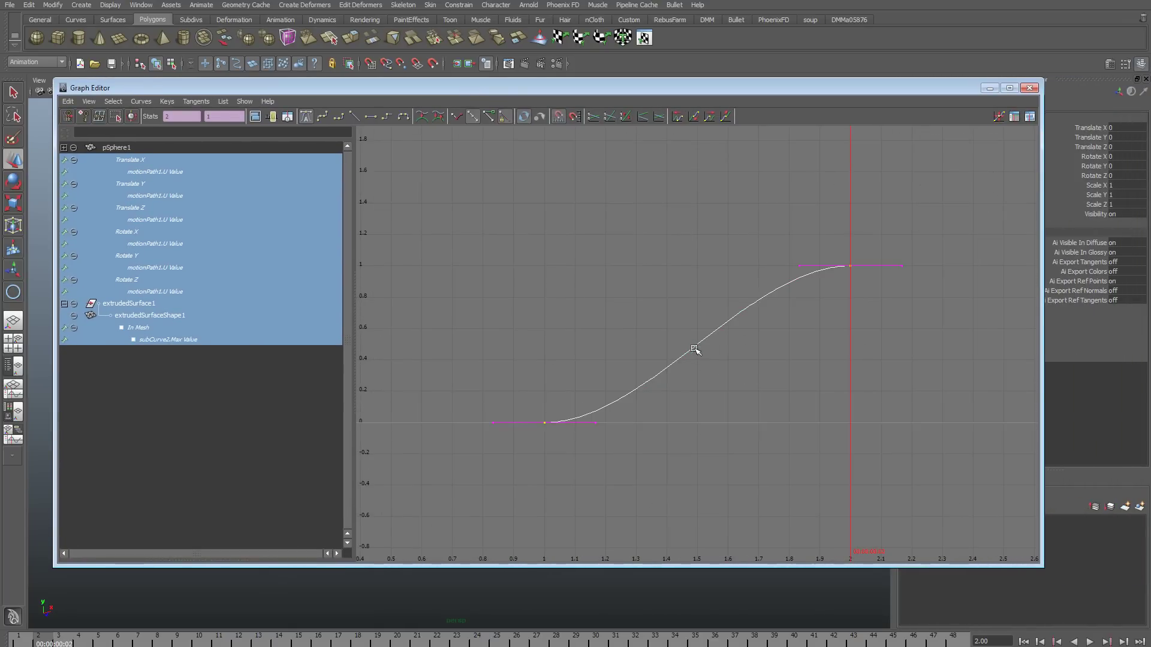
Undo an accidental curve paste and frame the growth curve in the graph view
key("ctrl+v")
key("ctrl+z")
key("f")
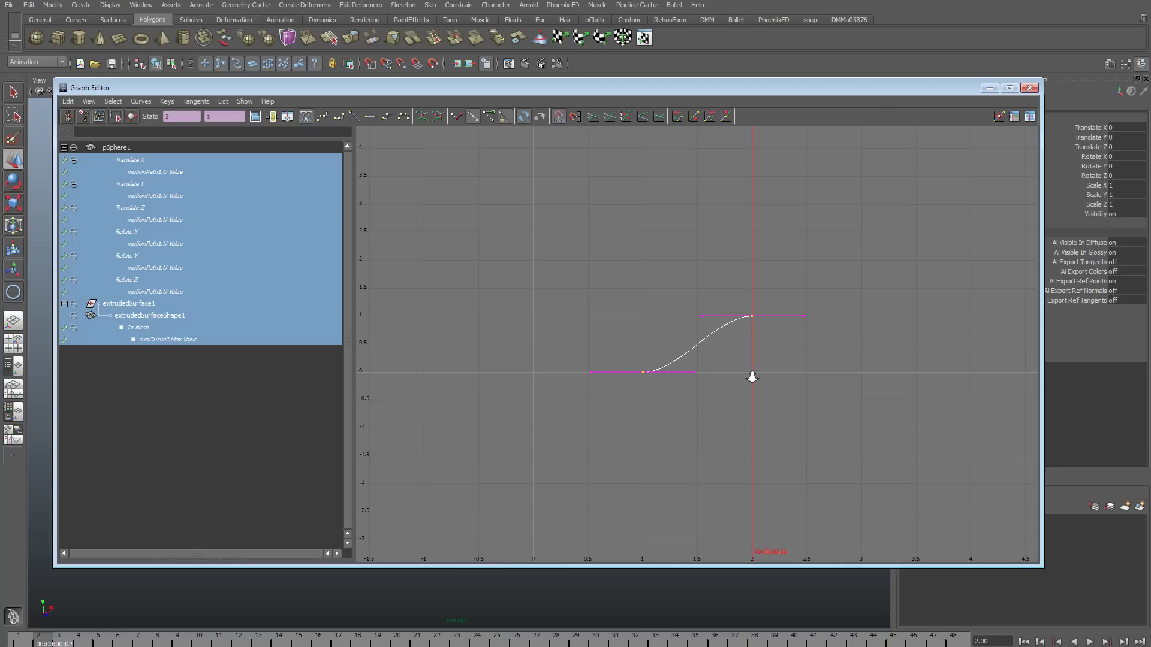
Move the curves' end key from frame 2 out to around frame 40
left_click_drag(817, 275, 726, 372)
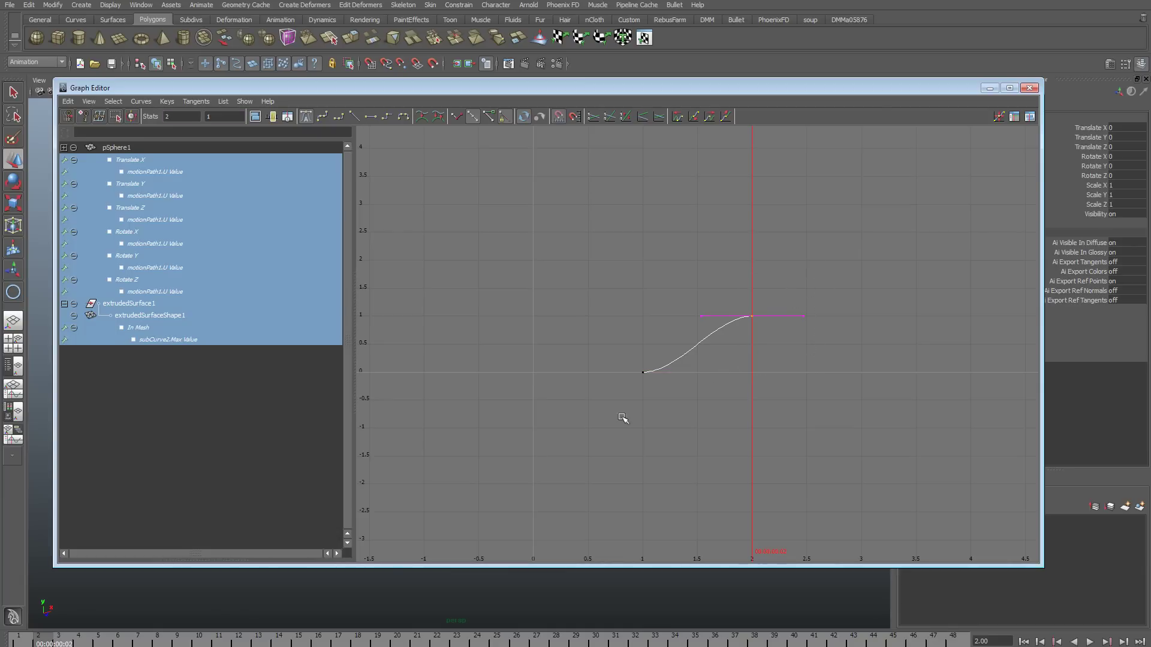
middle_click_drag(603, 418, 820, 422)
right_click_drag(820, 421, 557, 403, "alt")
middle_click_drag(725, 417, 485, 407, "alt")
middle_click_drag(679, 412, 980, 410)
Hide the Graph Editor and scrub the timeline forward and back to watch the tube grow and shrink
left_click(989, 87)
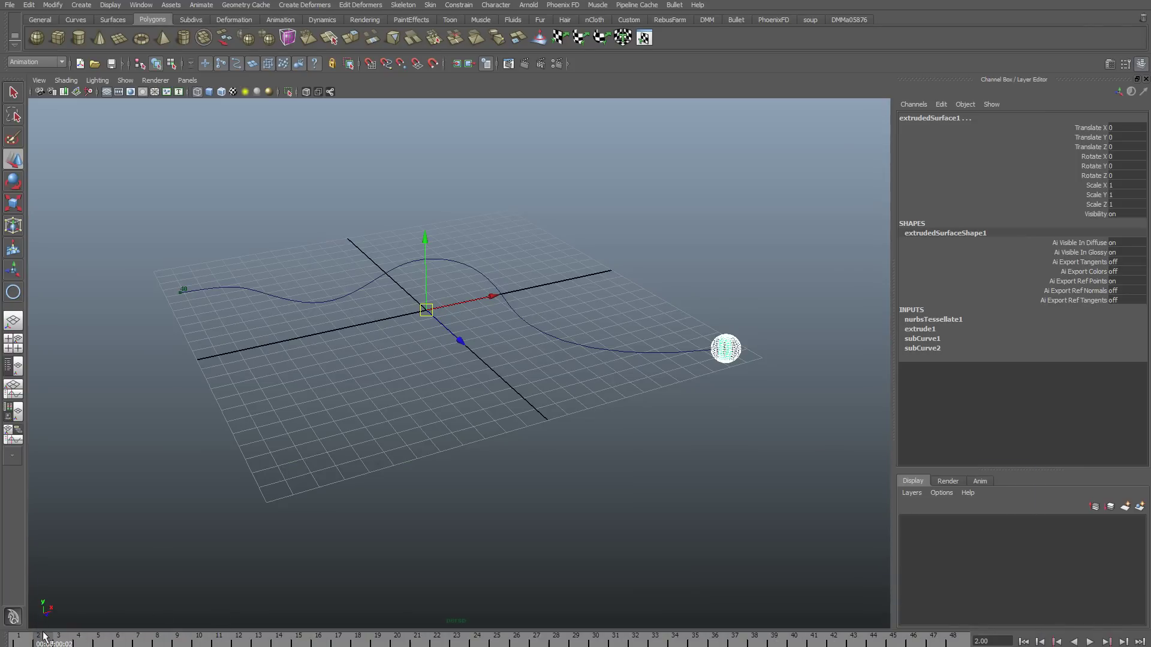
left_click_drag(44, 642, 737, 642)
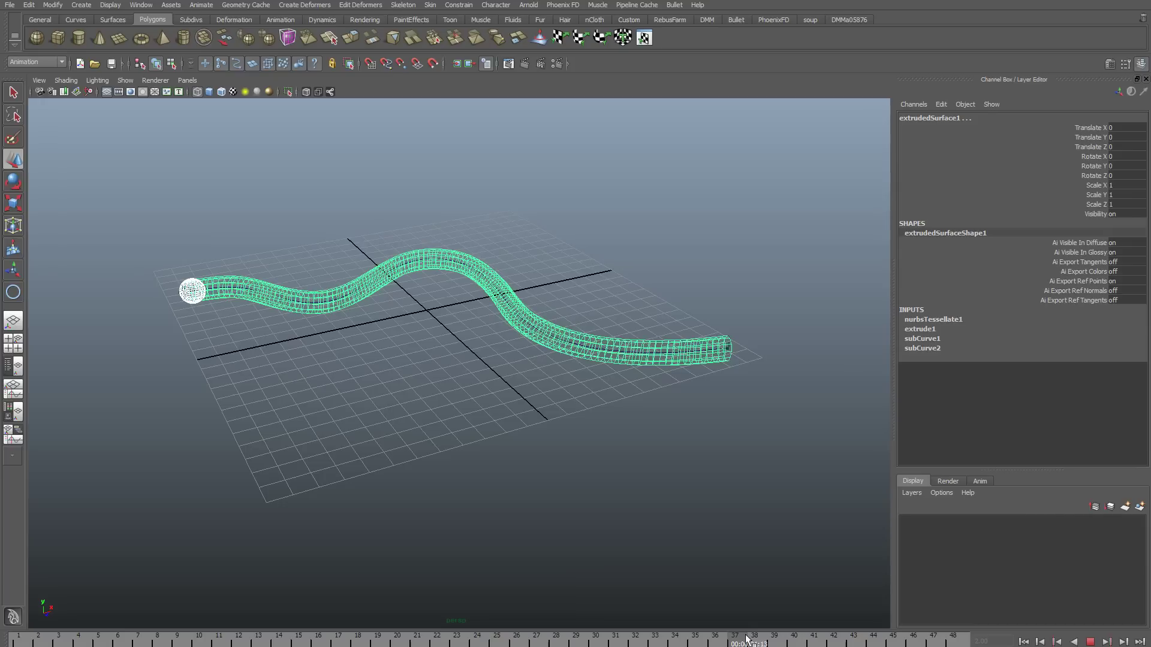
left_click_drag(746, 640, 441, 641)
Restore the Graph Editor and frame the full growth curve from 0 at frame 1 to 1 at frame 40
left_click_drag(488, 493, 386, 159)
key("f")
scroll(735, 498, "down", 2)
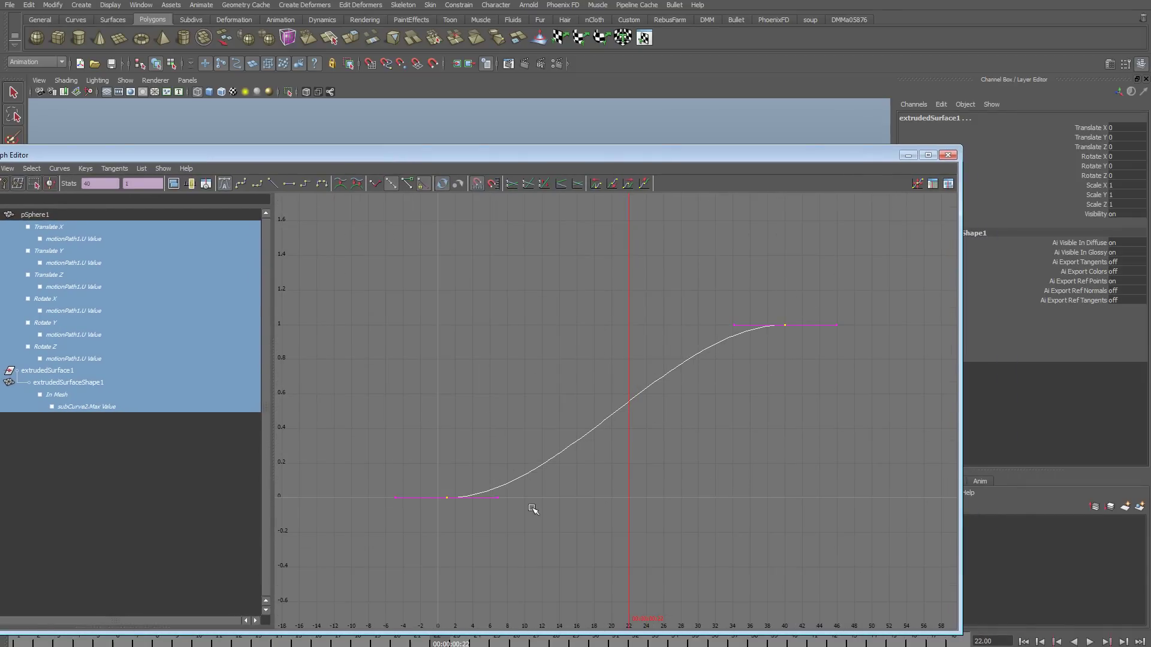
Give the growth keys linear tangents, close the Graph Editor, and play and scrub to preview the extrusion
left_click(272, 184)
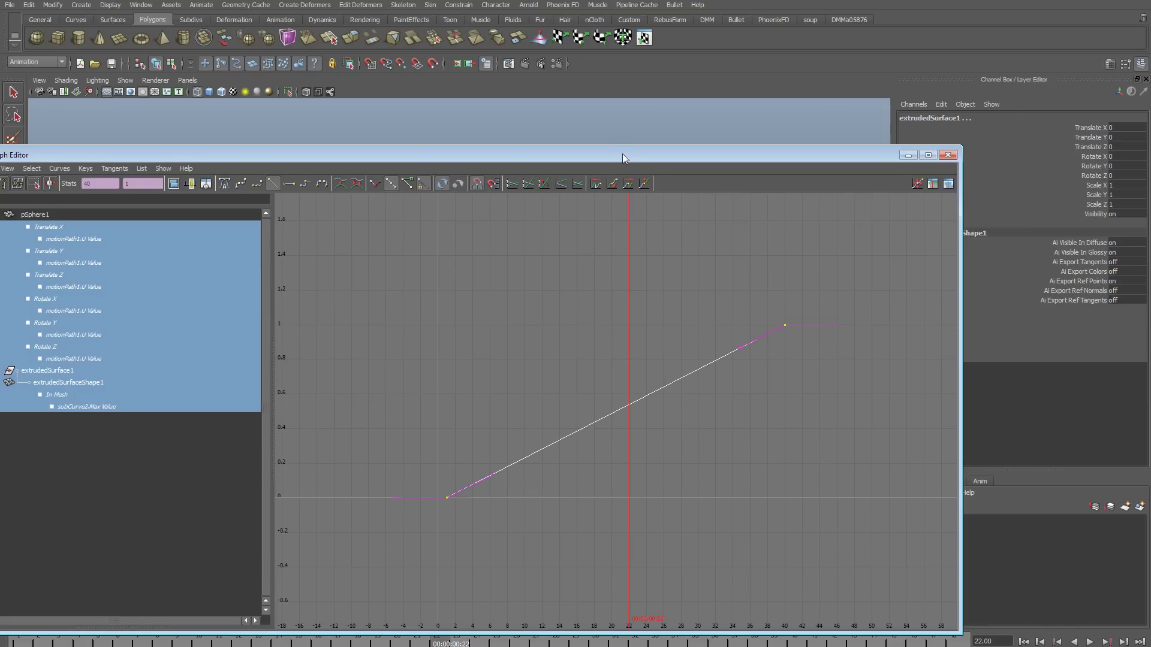
key("alt+F4")
key("alt+v")
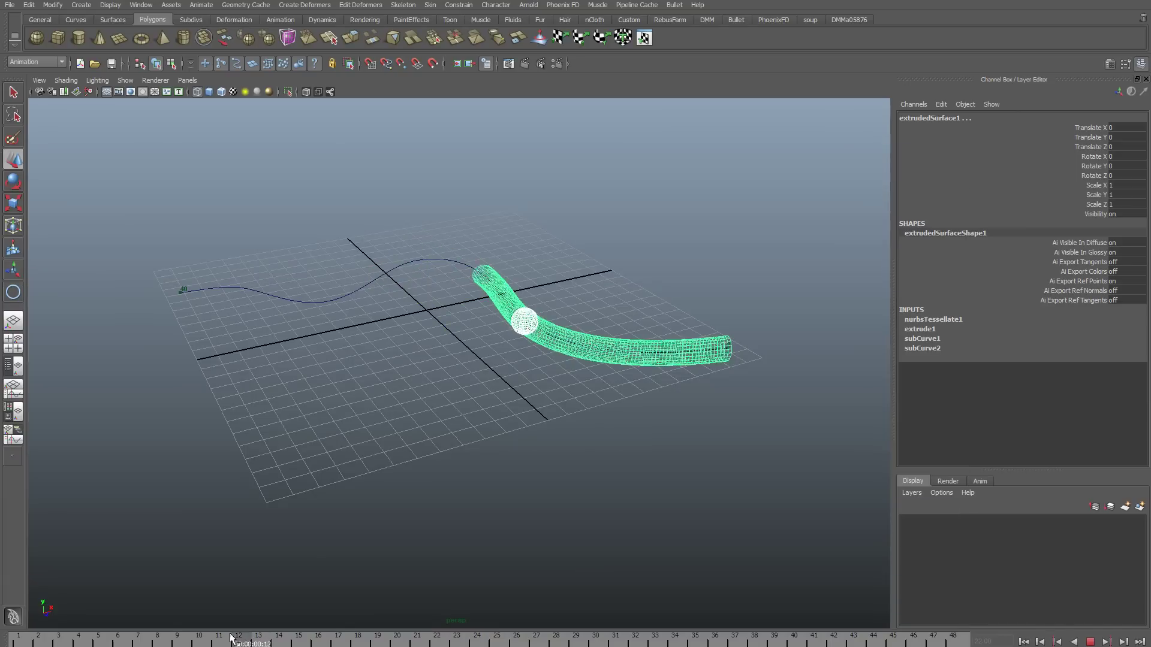
left_click_drag(429, 626, 378, 629)
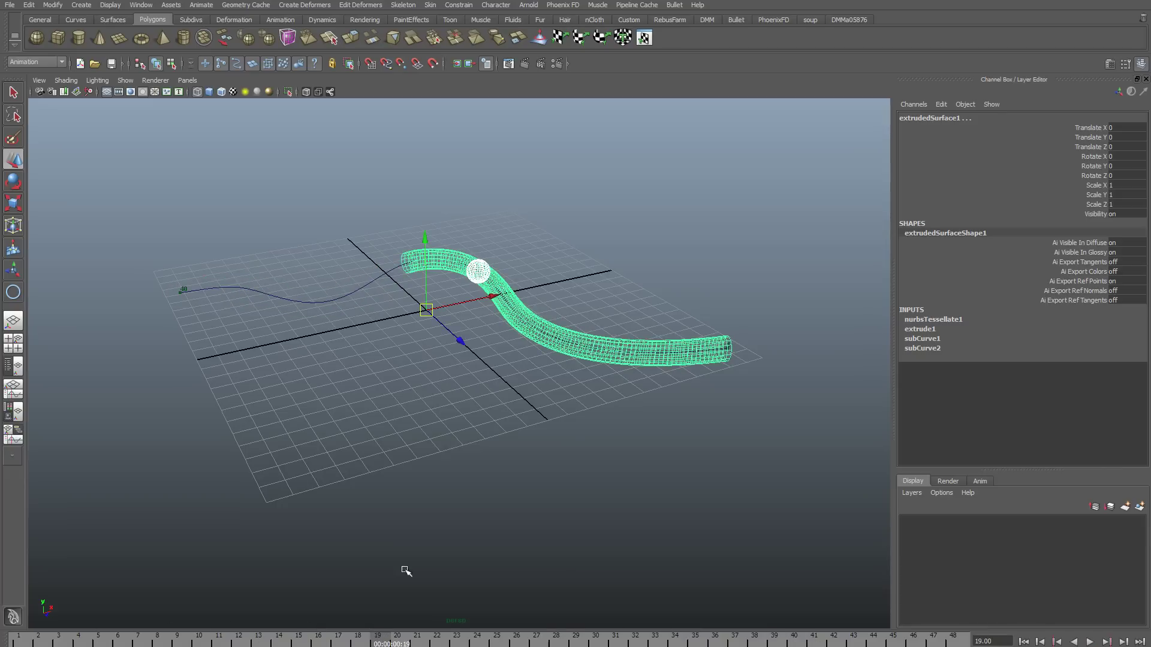
left_click(483, 259)
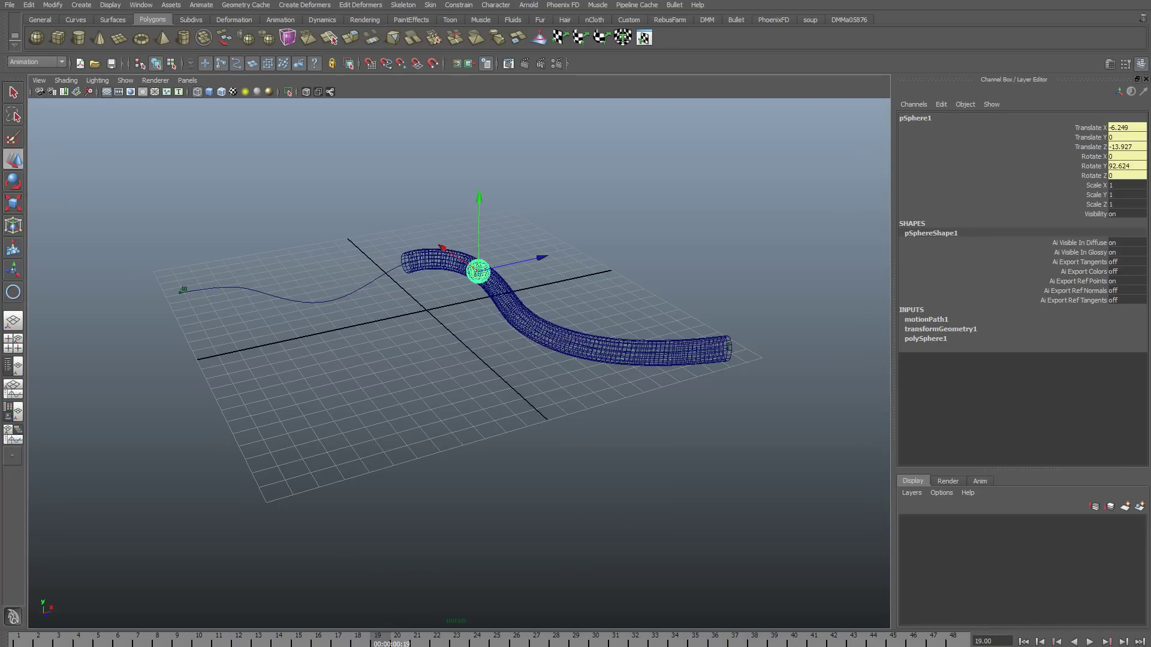
left_click_drag(408, 513, 457, 322)
left_click_drag(1118, 176, 1094, 128)
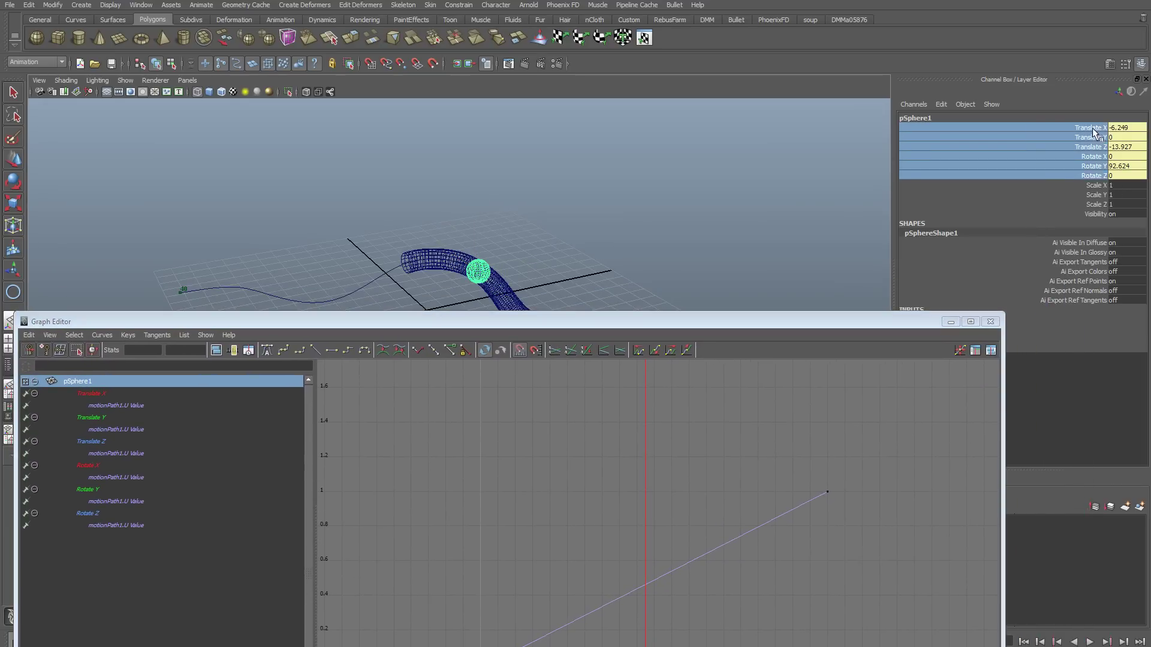
right_click(1092, 133)
left_click(1092, 148)
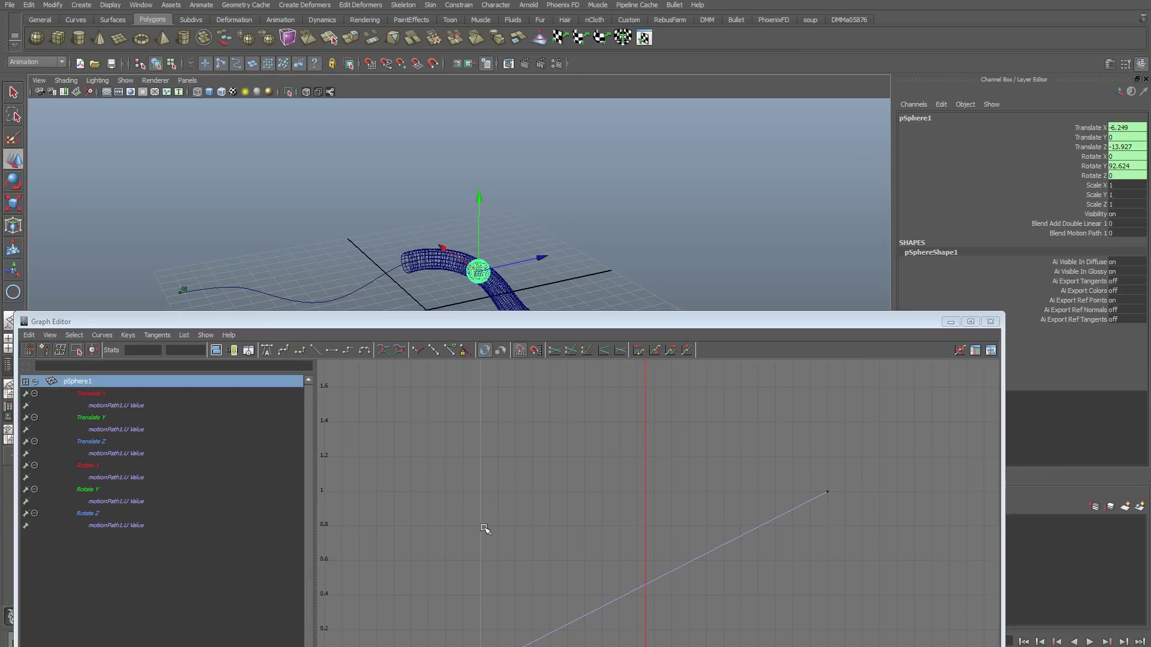
key("f")
left_click_drag(605, 328, 601, 534)
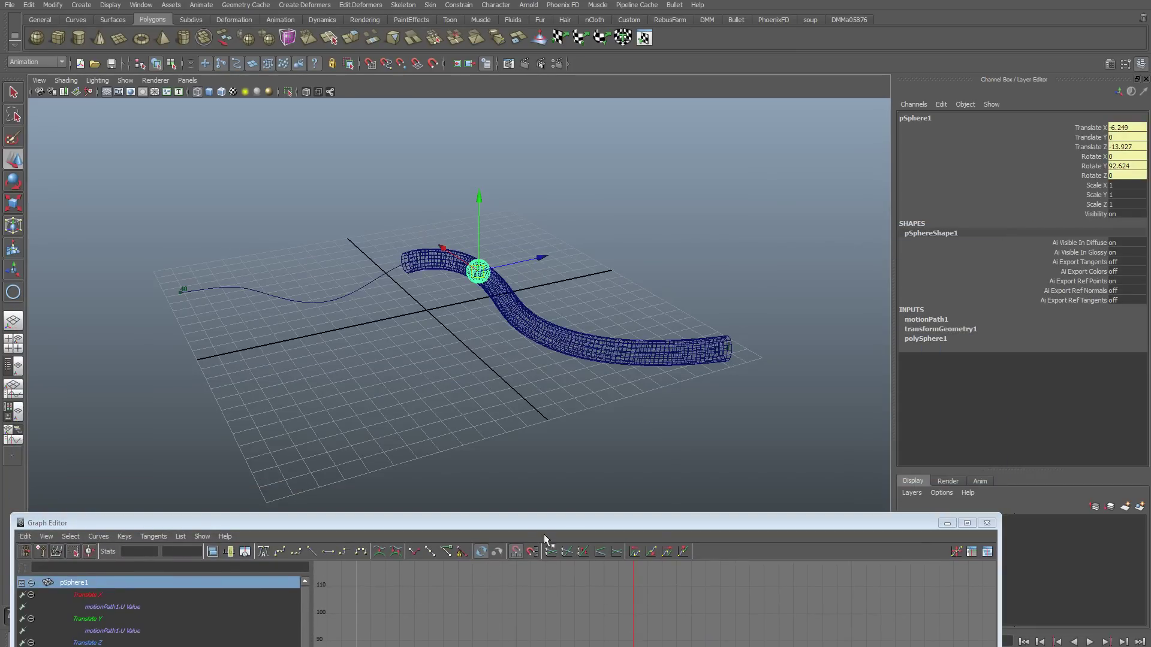
left_click_drag(544, 524, 543, 646)
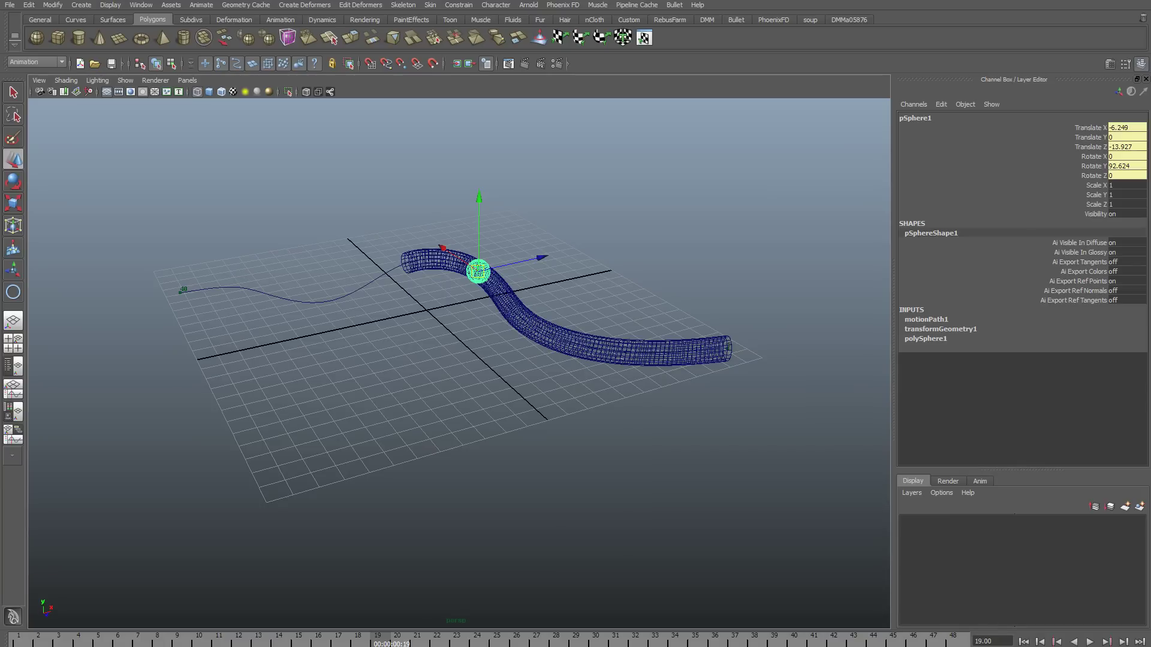
Stop playback at frame 16, select the S-shaped curve, and show its motionPath1 attributes in the Attribute Editor
key("alt+v")
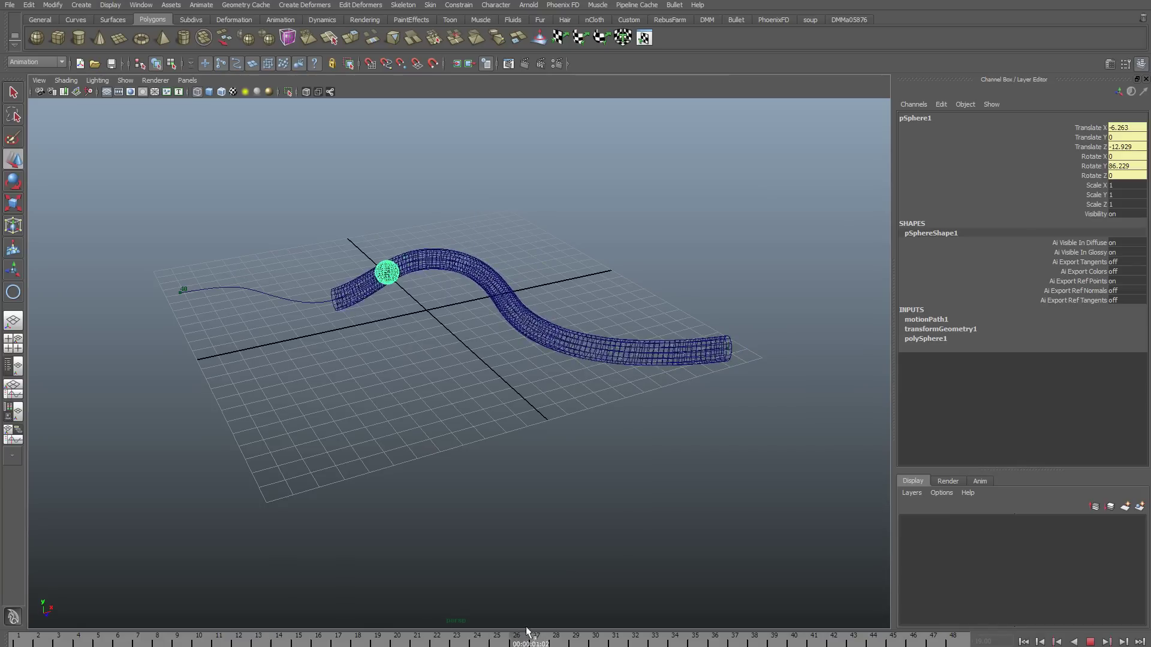
left_click(330, 636)
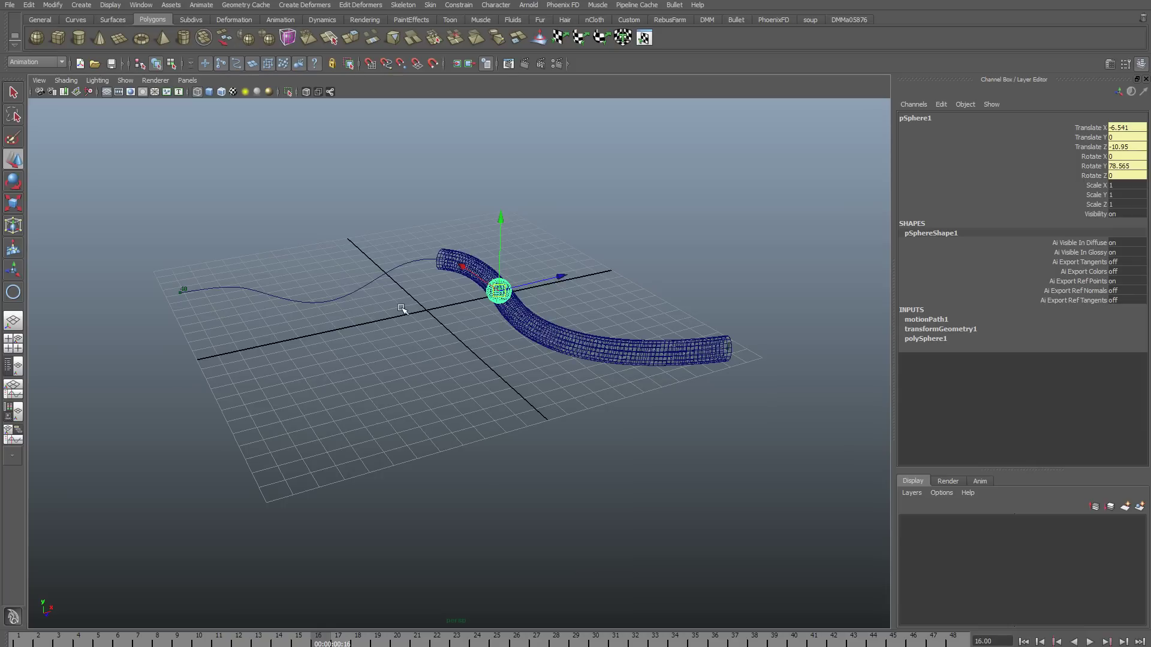
left_click_drag(403, 311, 359, 240)
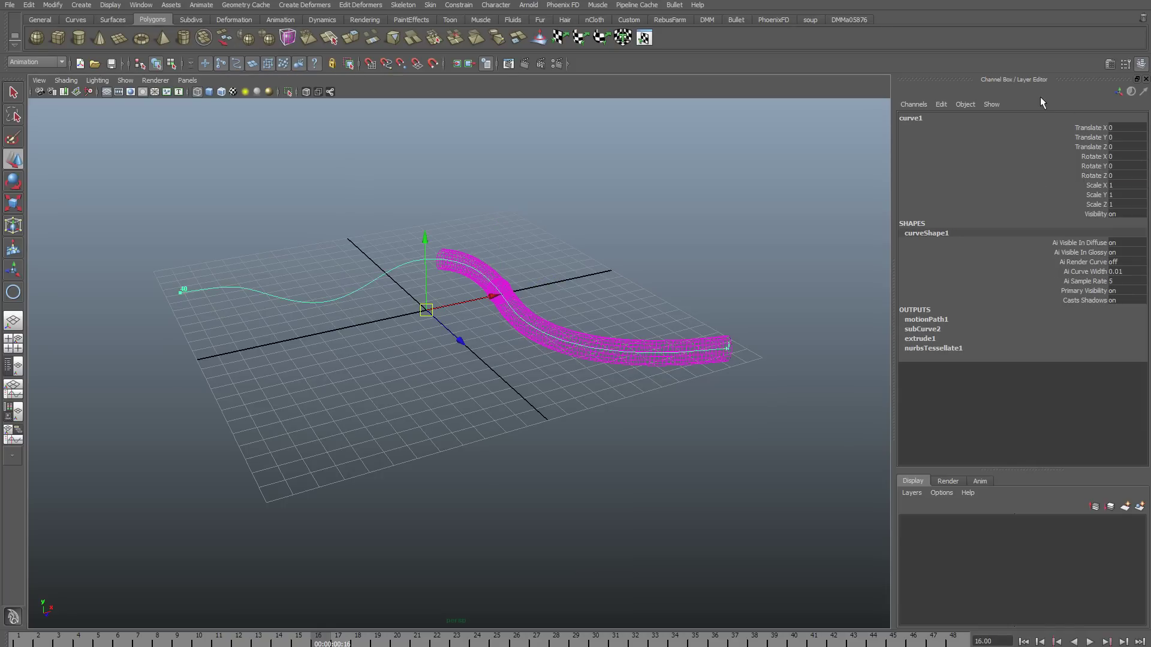
key("ctrl+a")
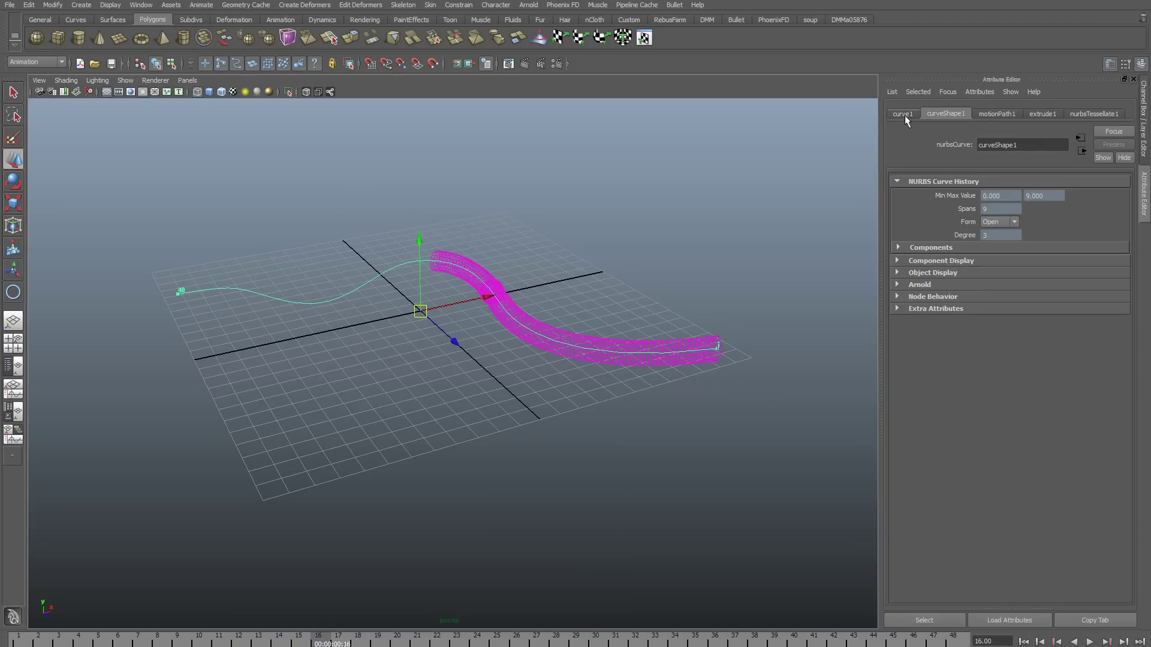
left_click(903, 114)
left_click(946, 114)
left_click(999, 114)
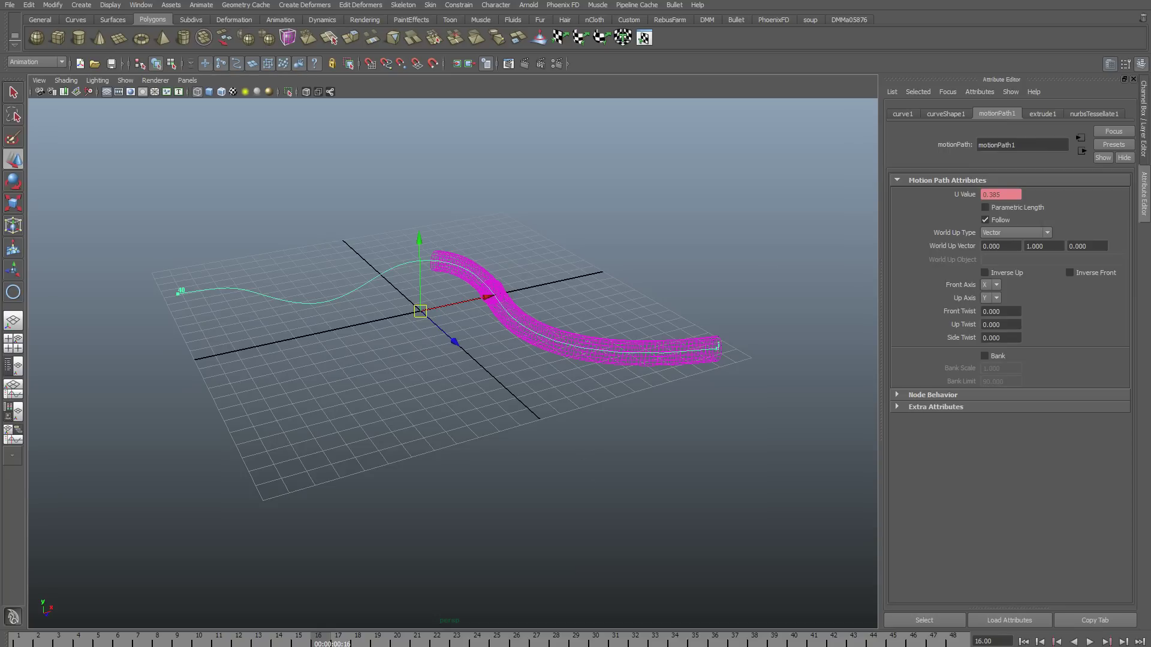
With the sphere selected, enable Parametric Length on motionPath1 and return to frame 1
left_click(489, 295)
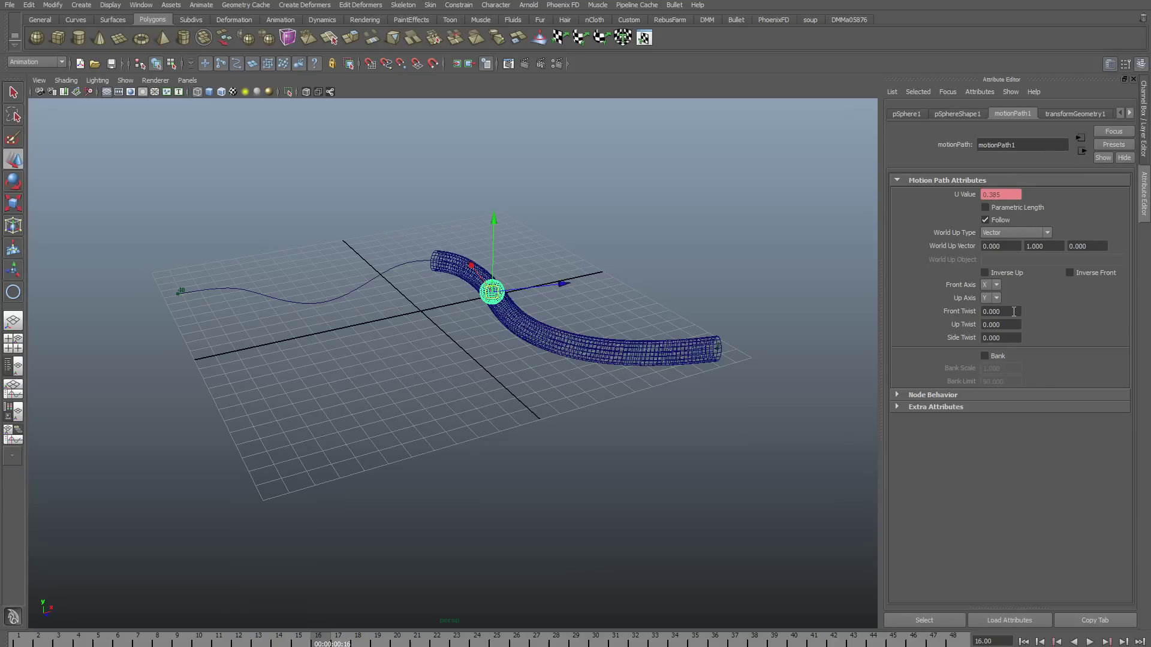
left_click(985, 208)
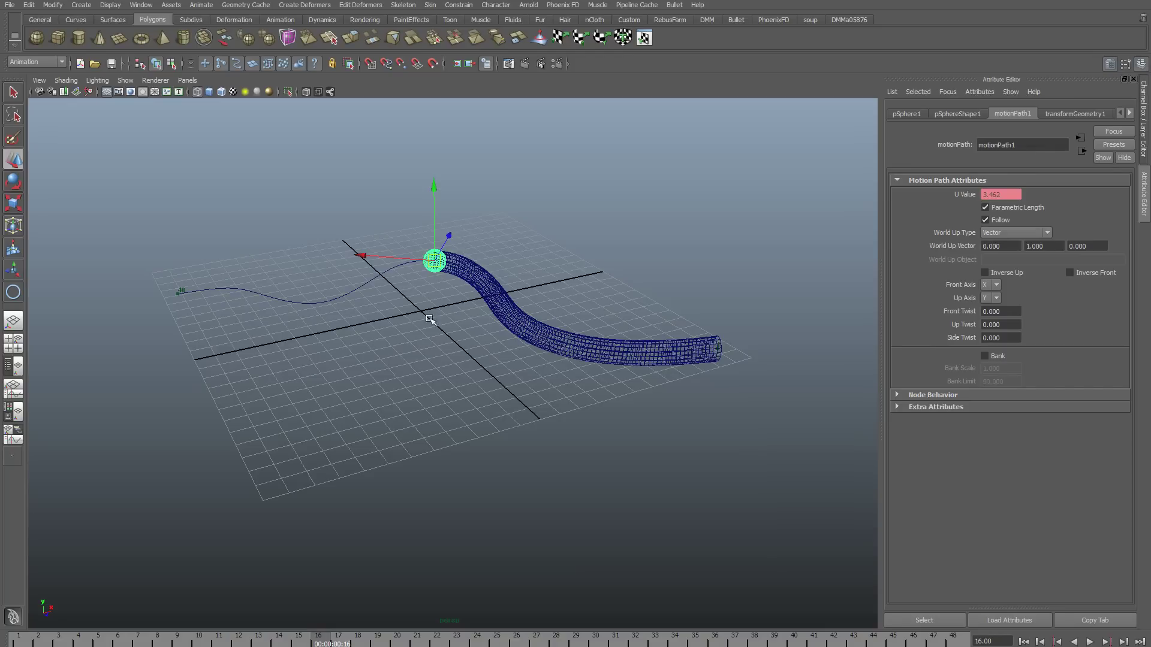
left_click_drag(311, 645, 278, 622)
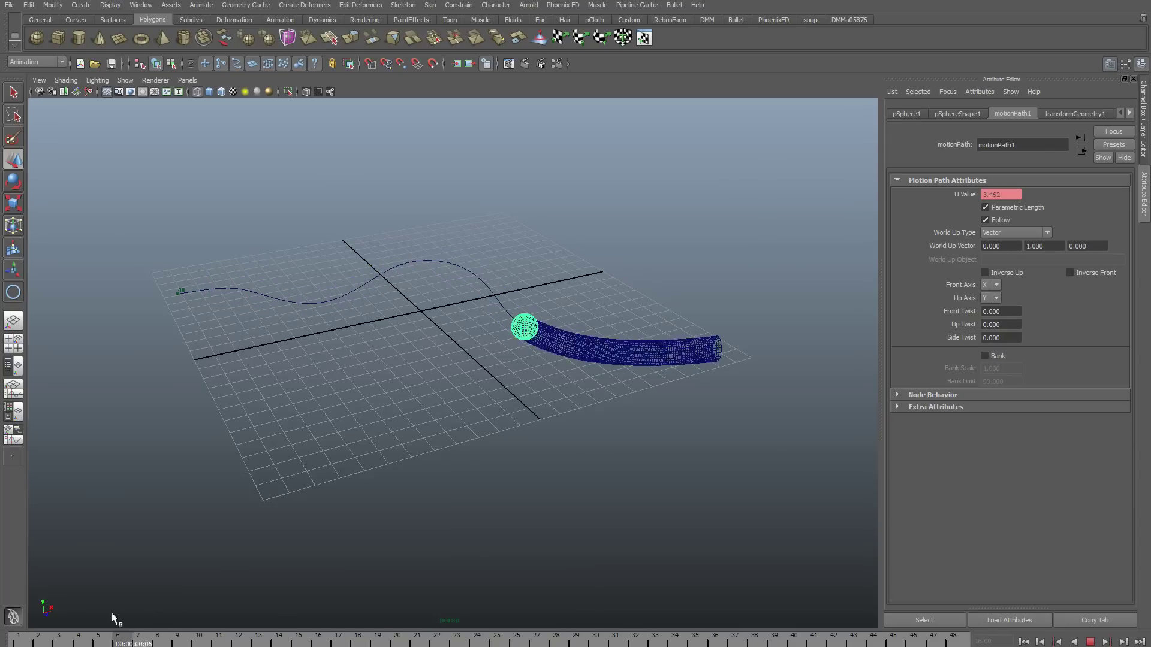
Scrub to frame 9, play until frame 34, then switch to smooth-shaded display
left_click_drag(33, 618, 423, 624)
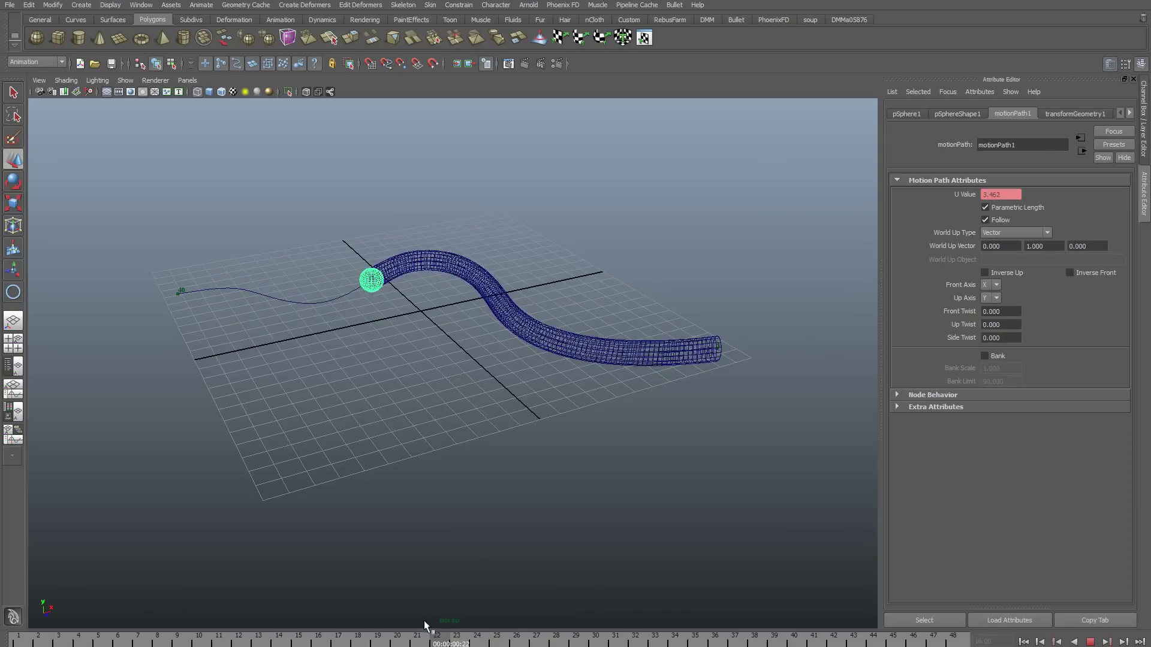
left_click_drag(183, 620, 183, 621)
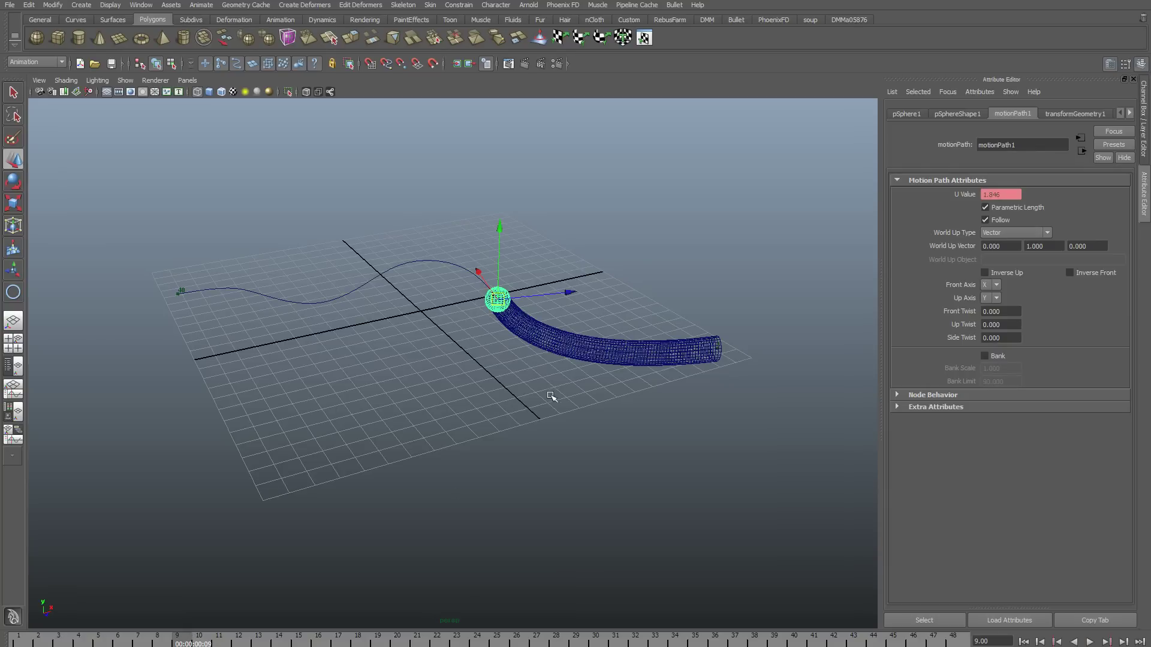
key("alt+v")
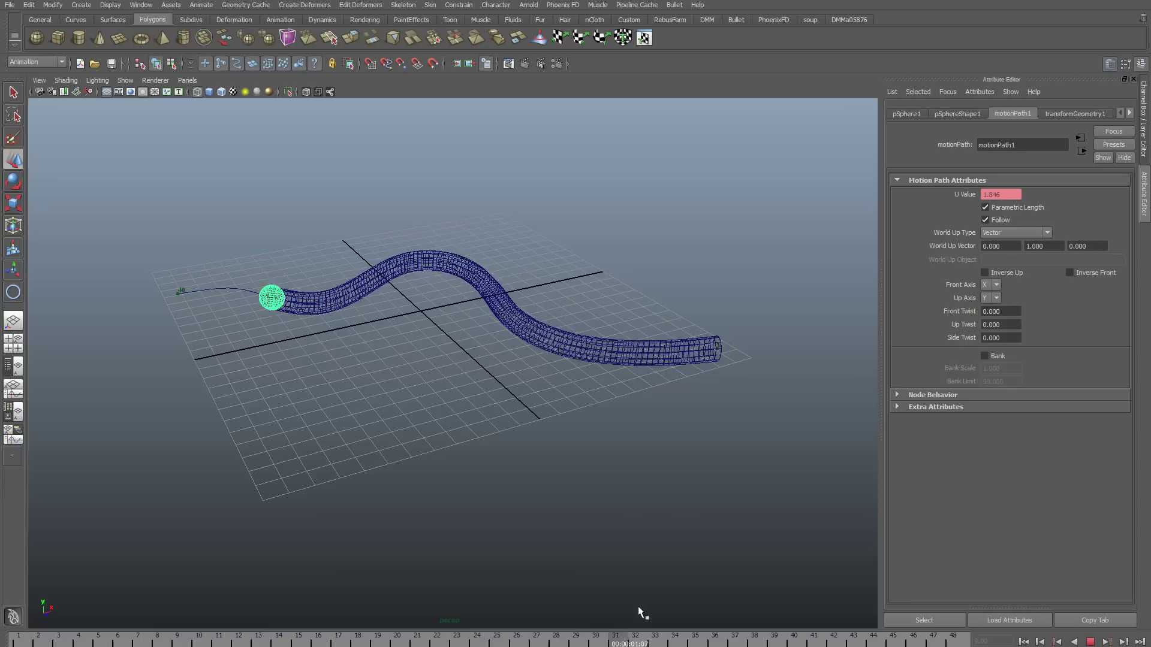
key("Escape")
key("5")
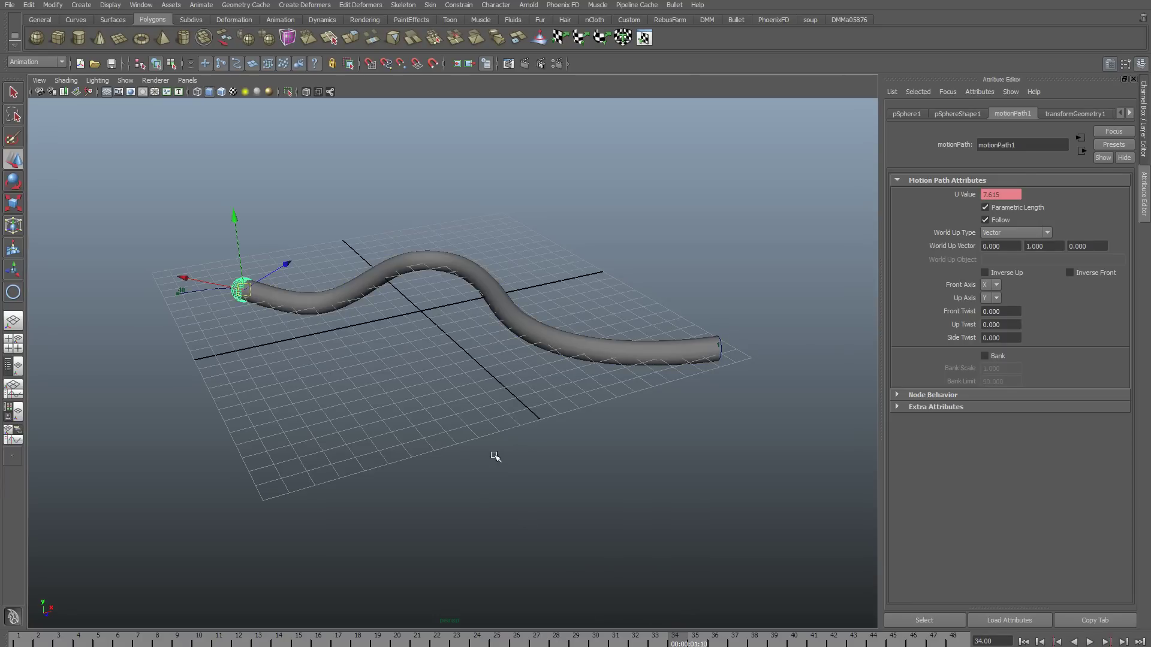